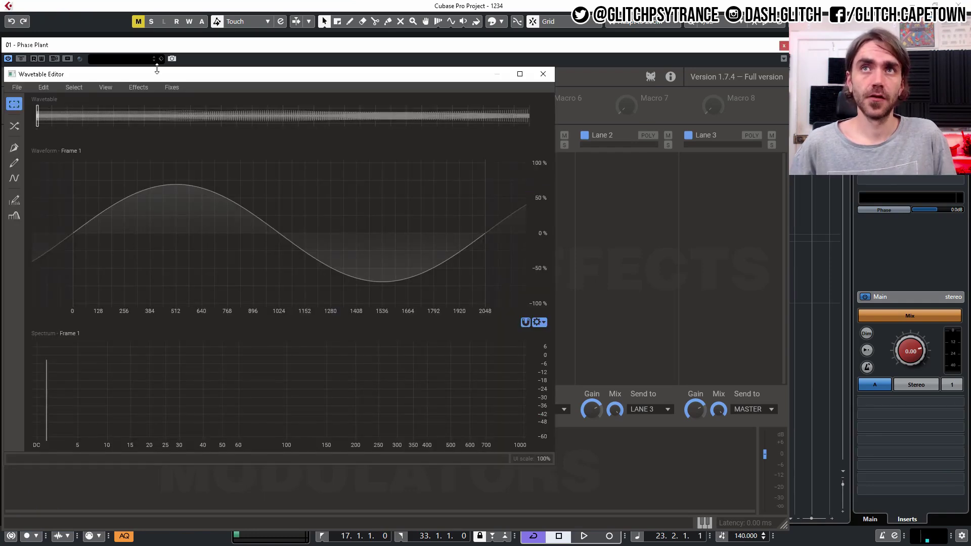
- Add a Wavetable generator with its Wavetable Editor open, and place the resized editor window clear of the generator
left_click_drag(154, 76, 329, 118)
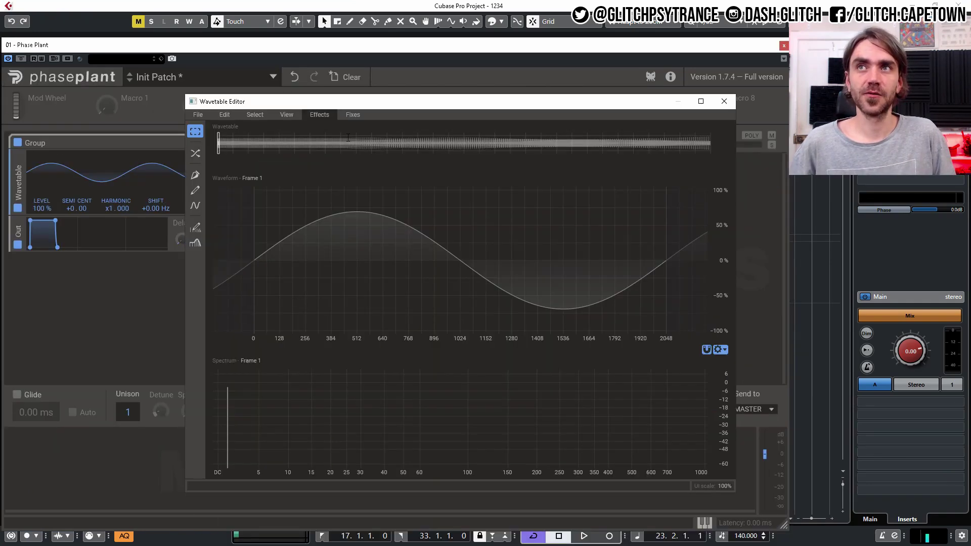
left_click_drag(737, 489, 682, 442)
left_click_drag(413, 104, 668, 205)
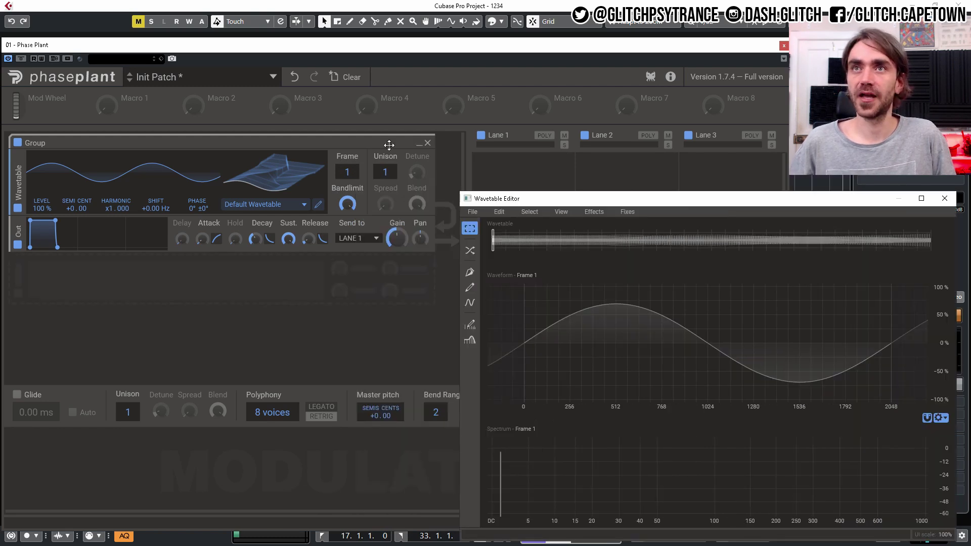
- Scan through the default wavetable's frames, comparing the waveforms of frame 1 and frame 106
mouse_move(351, 177)
left_mouse_down()
mouse_move(347, 76)
mouse_move(348, 174)
left_mouse_up()
left_click(674, 236)
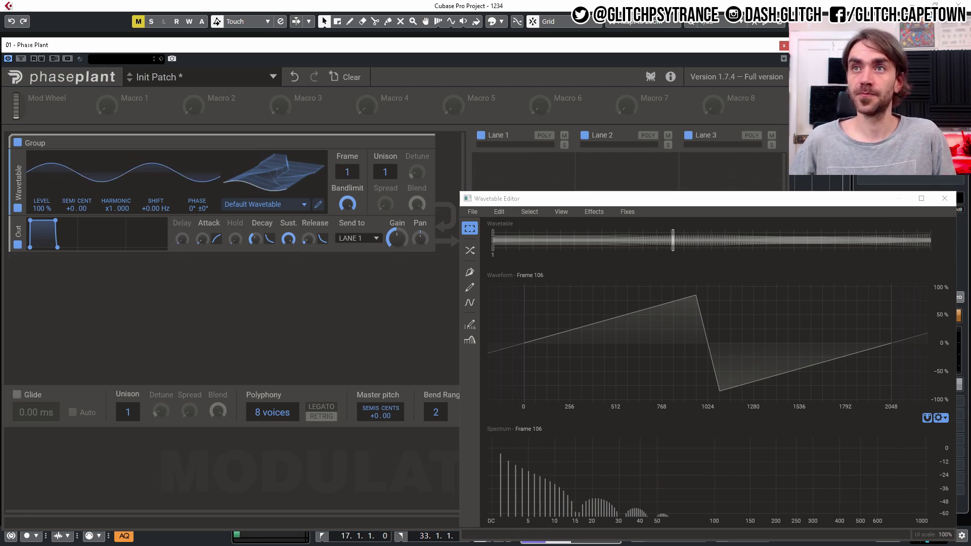
left_click(493, 240)
mouse_move(352, 174)
left_mouse_down()
mouse_move(353, 139)
mouse_move(347, 175)
left_mouse_up()
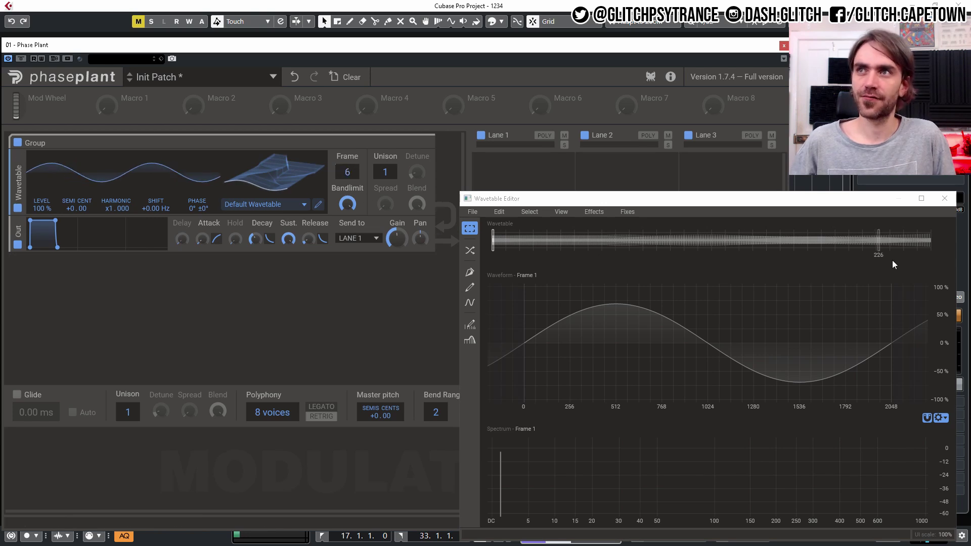
- Create a new empty wavetable and set the generator's frame to 1
left_click(472, 212)
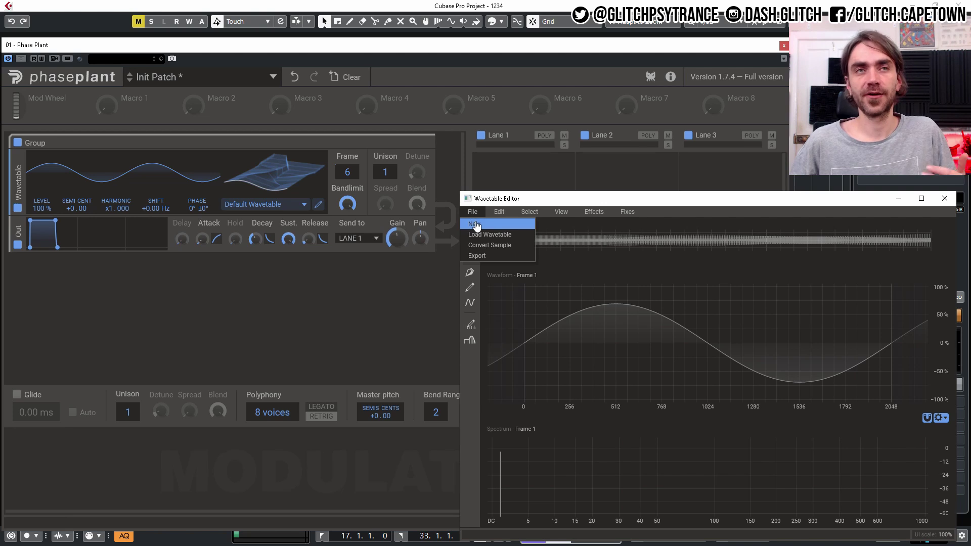
left_click(475, 226)
mouse_move(347, 172)
left_mouse_down()
mouse_move(348, 182)
mouse_move(348, 112)
mouse_move(347, 182)
left_mouse_up()
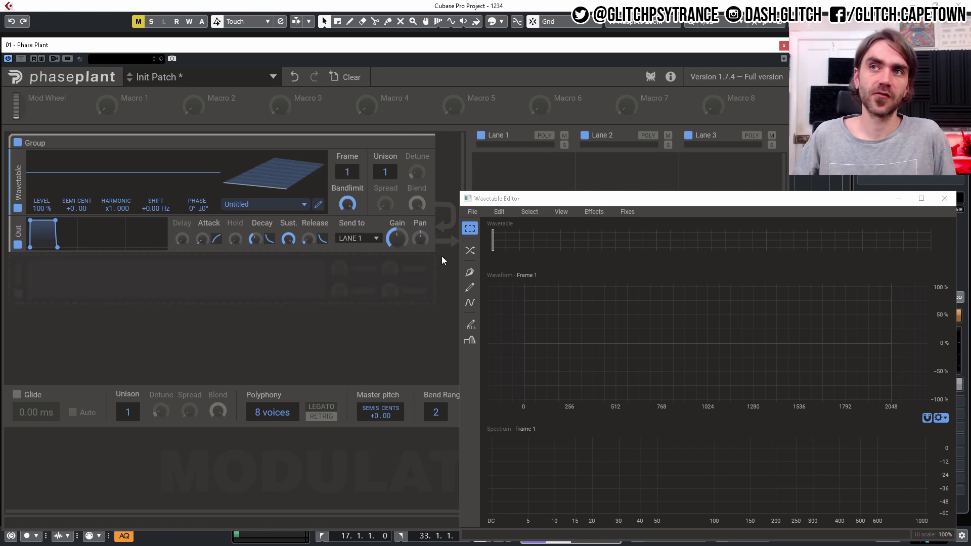
- Fill the wavetable with a sine using the Wave tool, setting Repeat to 7.41 at frame 256, and compare the first and last frames
left_click(470, 303)
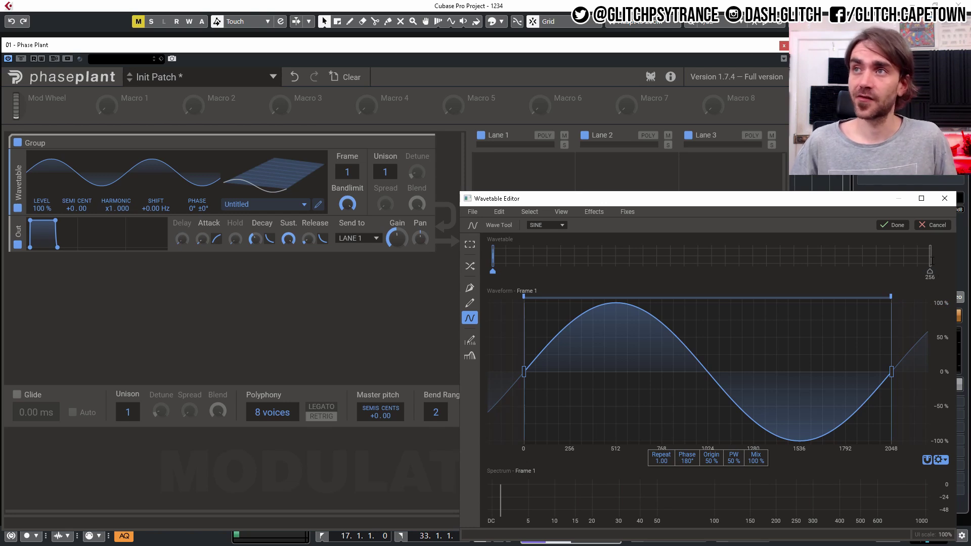
left_click(930, 256)
left_click_drag(664, 459, 664, 426)
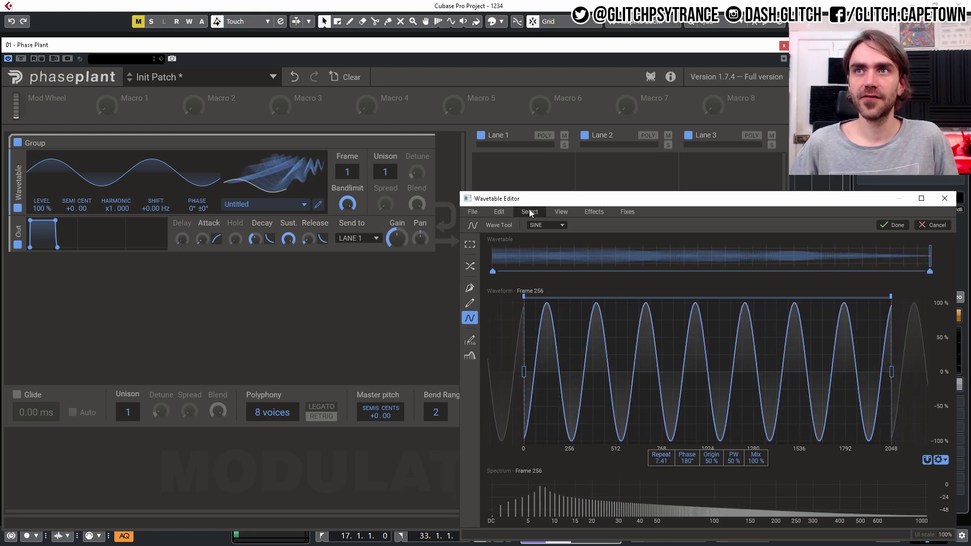
left_click(494, 259)
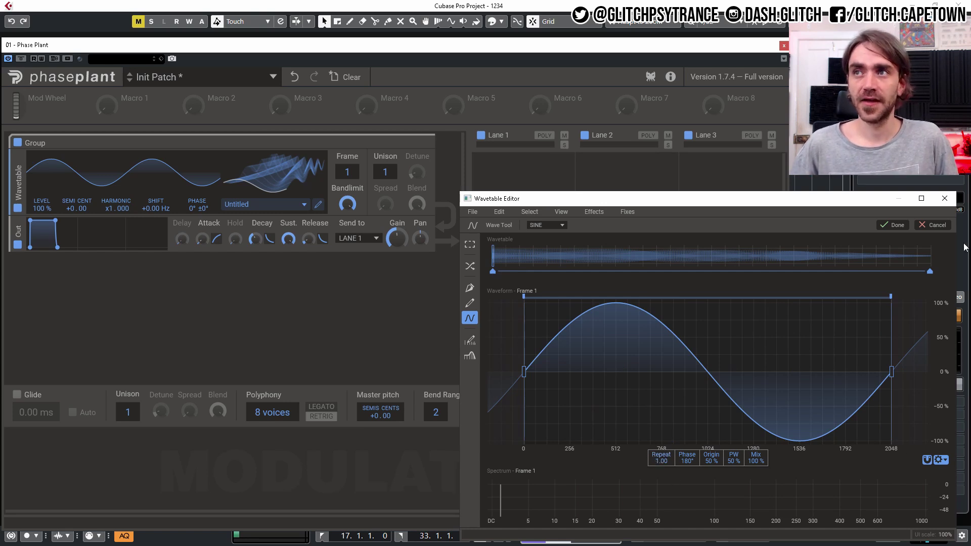
left_click(931, 256)
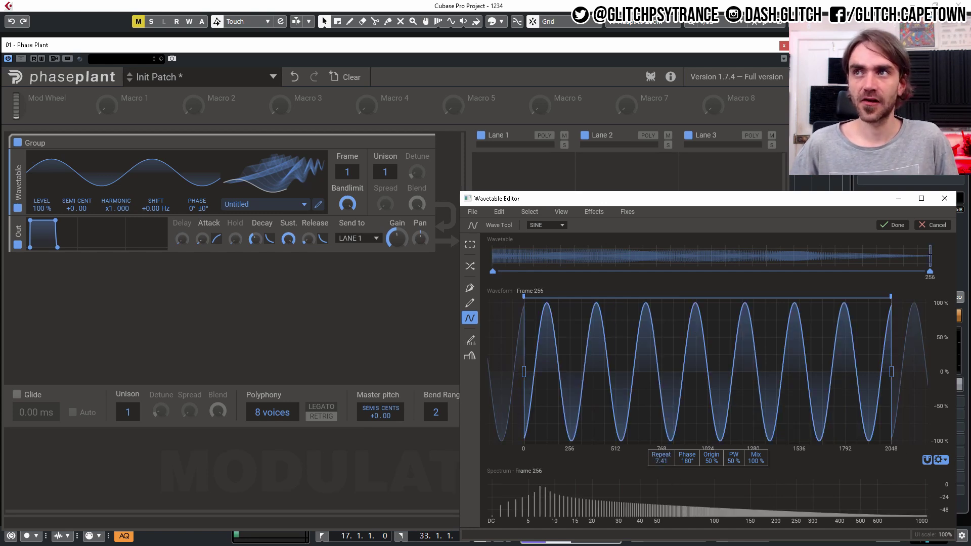
- Reset the Repeat of the sine at frame 256 and set it to 8
left_click_drag(660, 458, 661, 451)
double_click(661, 460)
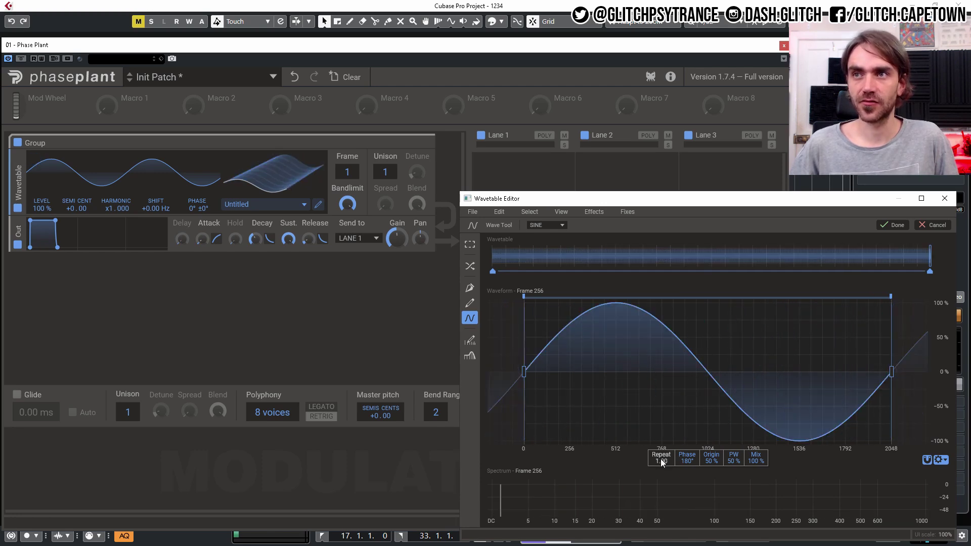
right_click(661, 464)
type("8")
key("Return")
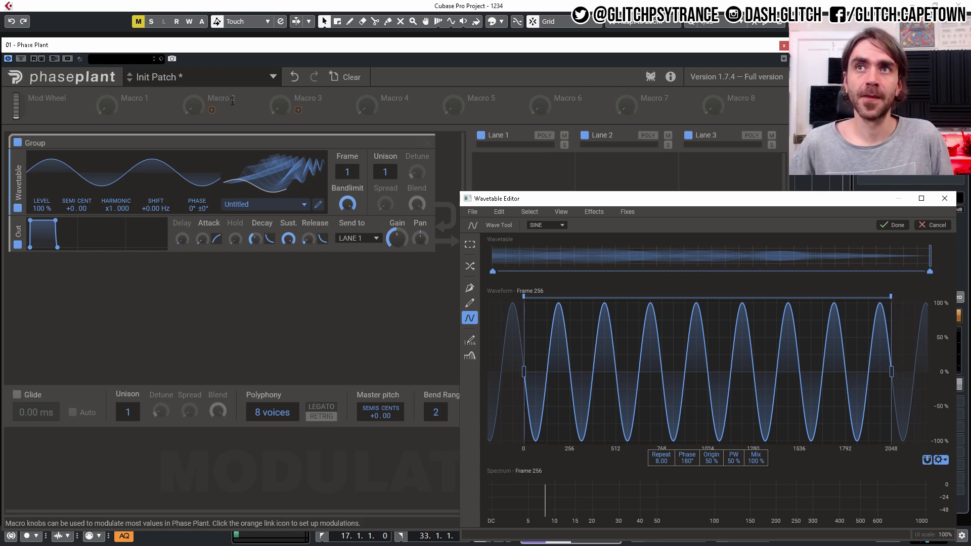
- Scan the sine wavetable's frames with the generator pitched at -12 semitones, and apply the Wave tool edit
mouse_move(347, 172)
left_mouse_down()
mouse_move(347, 96)
mouse_move(347, 172)
left_mouse_up()
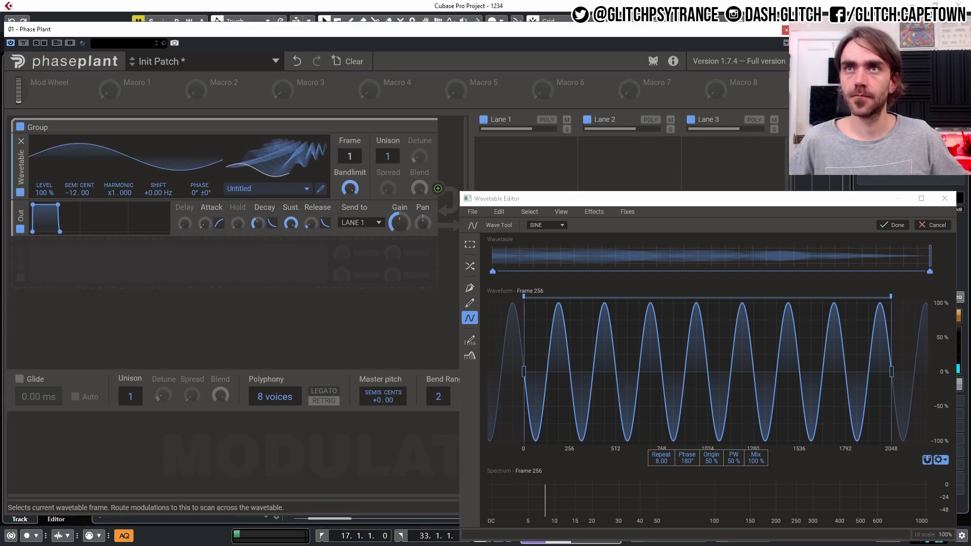
mouse_move(349, 157)
left_mouse_down()
mouse_move(350, 148)
mouse_move(347, 164)
mouse_move(347, 129)
mouse_move(347, 172)
left_mouse_up()
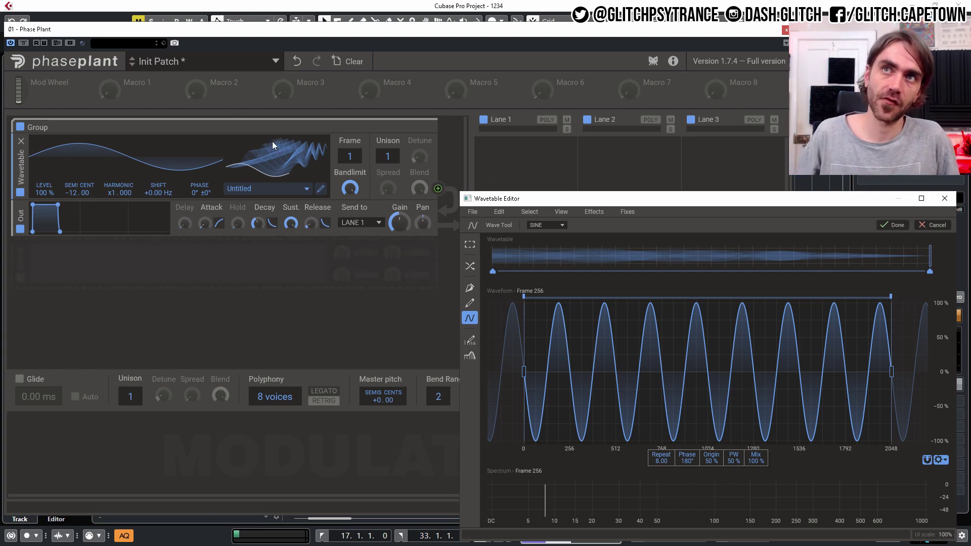
left_click(892, 228)
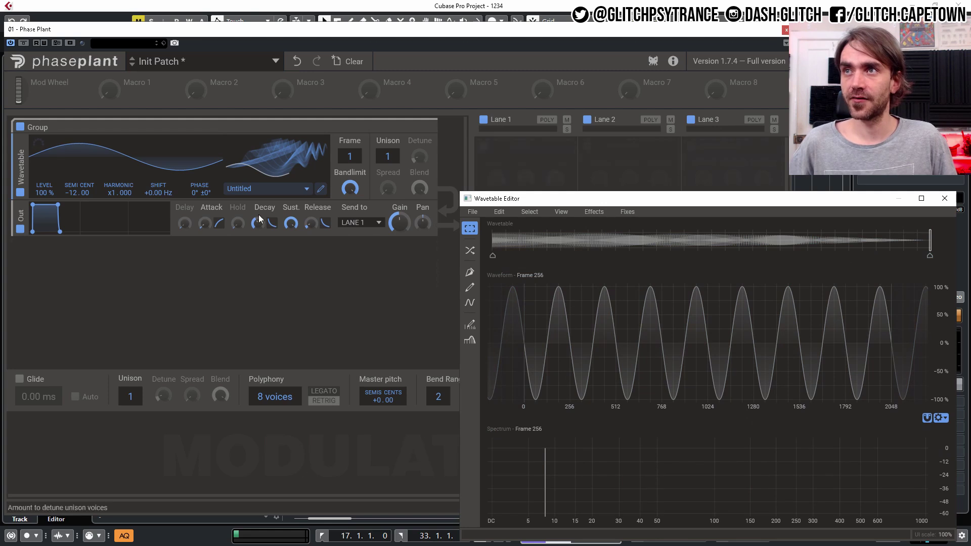
- Try the Spectral Morph tool and the Wave tool on the sine wavetable with a keyframe at frame 59
left_click(471, 250)
mouse_move(359, 163)
left_mouse_down()
mouse_move(359, 65)
mouse_move(358, 162)
left_mouse_up()
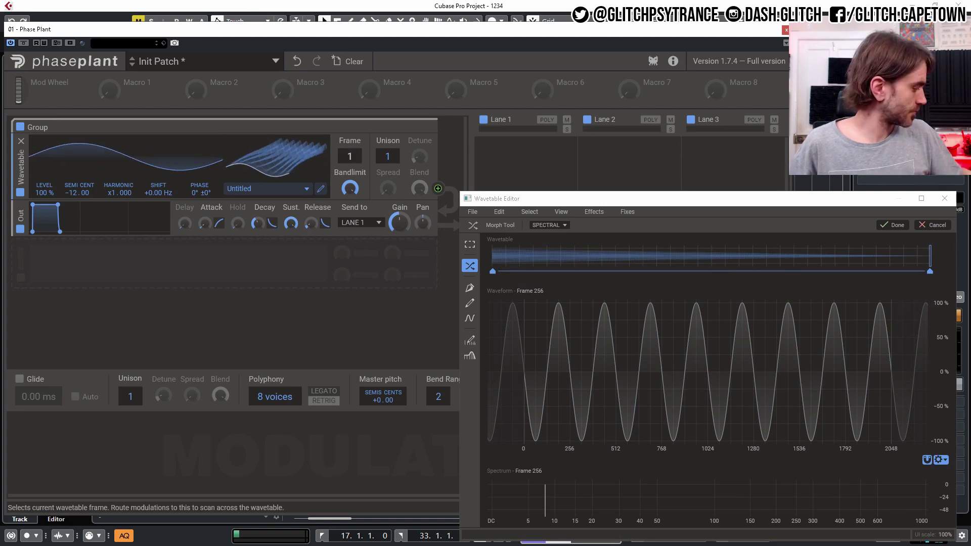
mouse_move(359, 163)
left_mouse_down()
mouse_move(358, 82)
mouse_move(358, 163)
left_mouse_up()
mouse_move(358, 163)
left_mouse_down()
mouse_move(359, 109)
mouse_move(360, 182)
left_mouse_up()
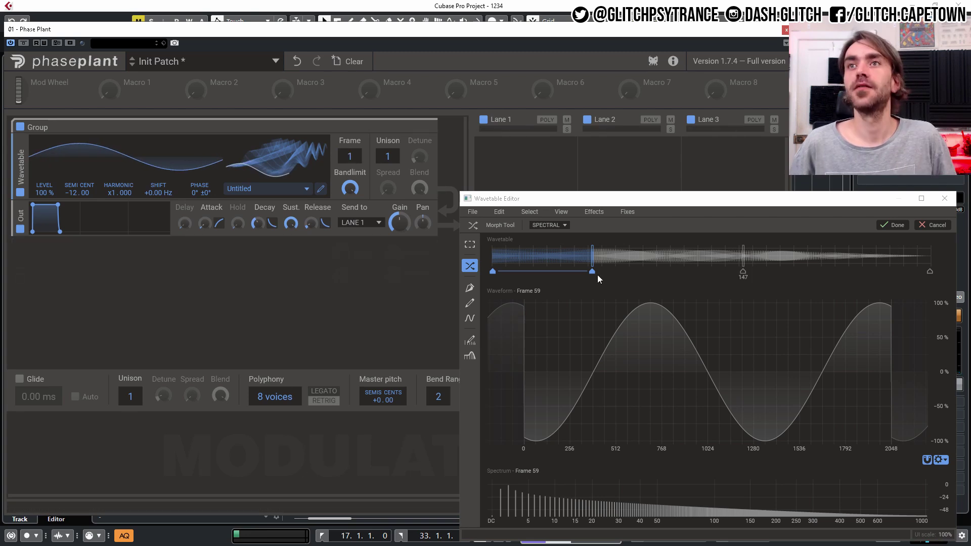
left_click(470, 319)
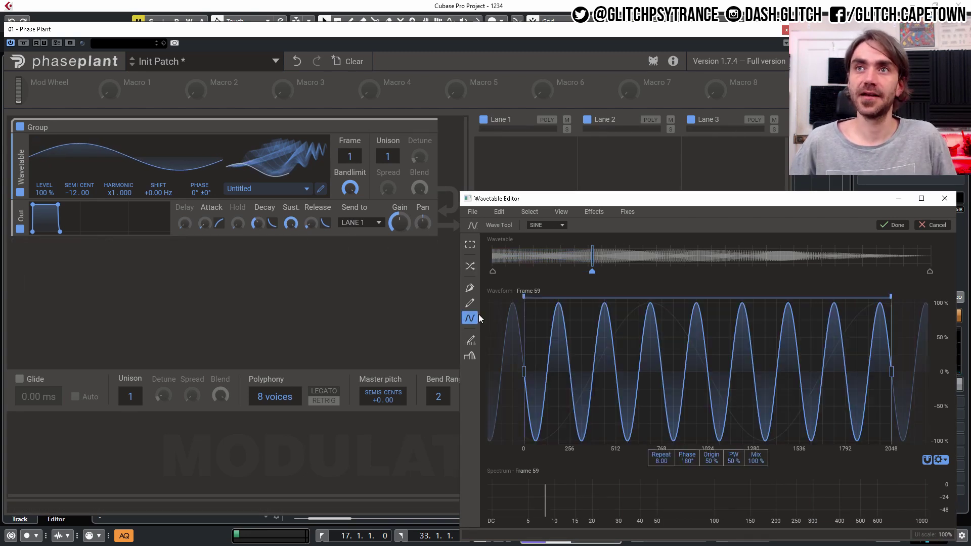
left_click(906, 226)
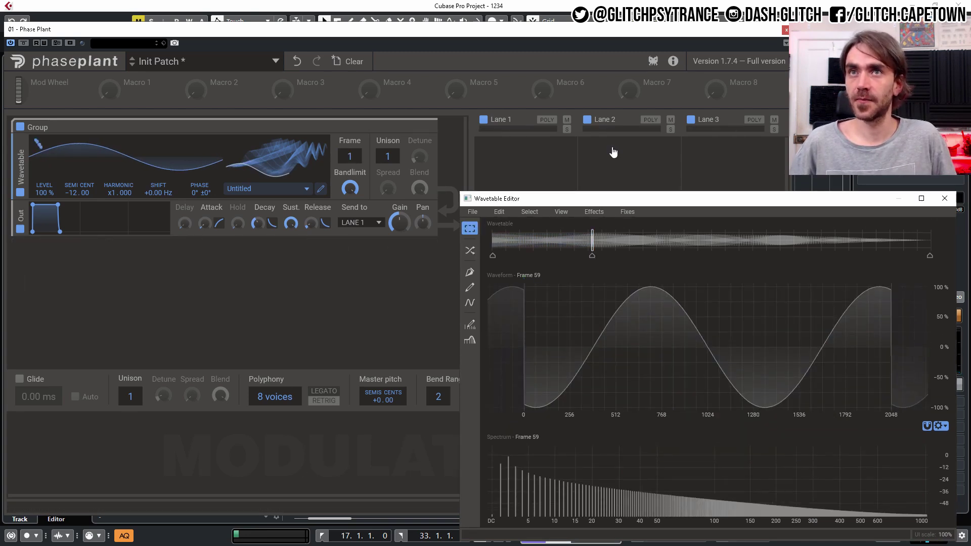
- Replace the sine wavetable with a new empty wavetable
left_click(473, 212)
left_click(480, 224)
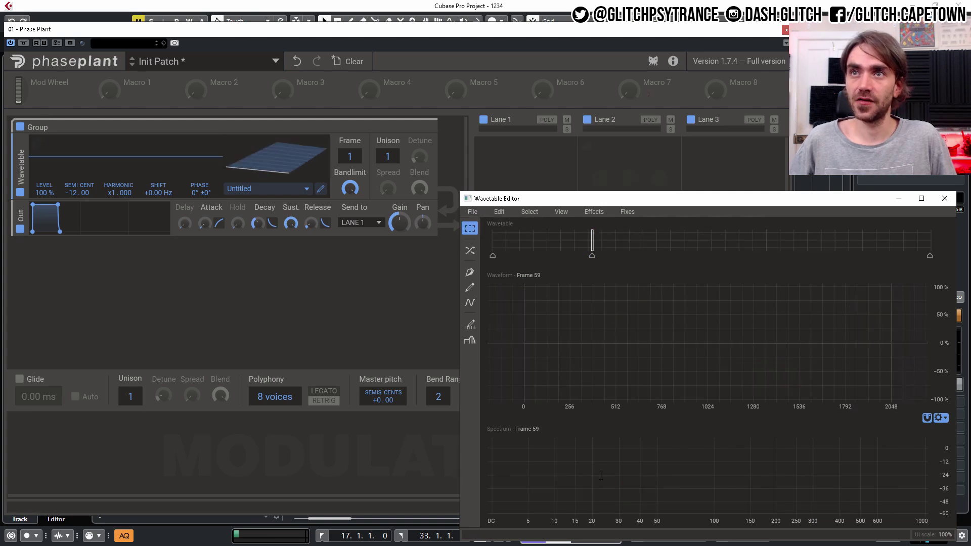
left_click(470, 287)
mouse_move(529, 371)
left_mouse_down()
mouse_move(557, 322)
mouse_move(602, 358)
mouse_move(674, 392)
mouse_move(740, 369)
mouse_move(850, 417)
mouse_move(872, 318)
mouse_move(644, 348)
mouse_move(446, 311)
mouse_move(416, 354)
mouse_move(606, 395)
mouse_move(919, 387)
mouse_move(629, 352)
mouse_move(370, 284)
mouse_move(467, 336)
mouse_move(819, 453)
mouse_move(846, 417)
left_mouse_up()
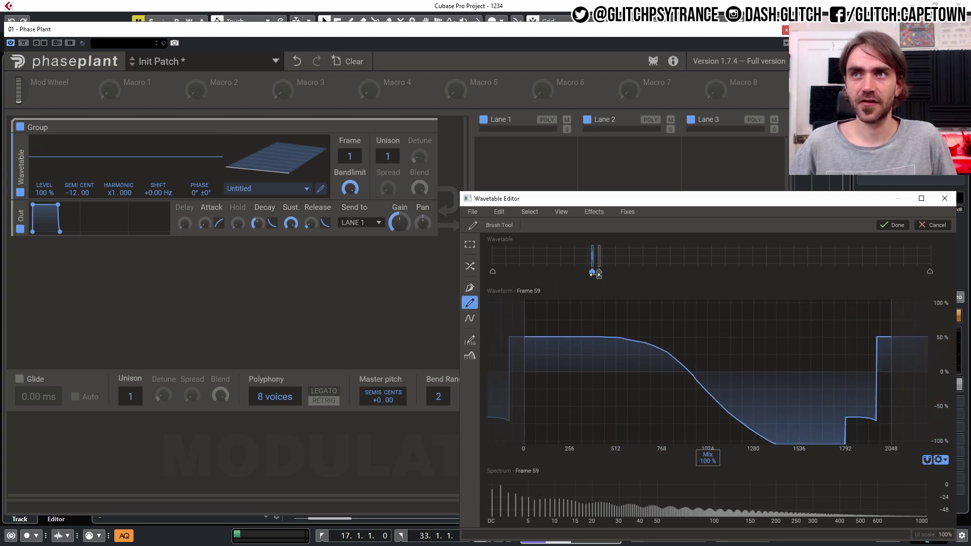
left_click(933, 225)
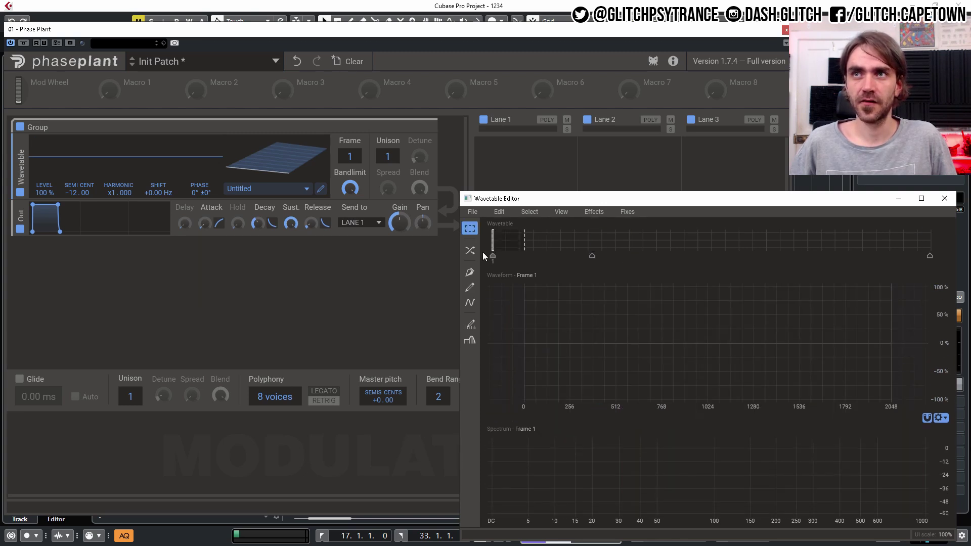
- Draw a falling sawtooth in frame 1 with the Pen tool, from 100% at 0 to -100% at 2048, and apply it
left_click(466, 273)
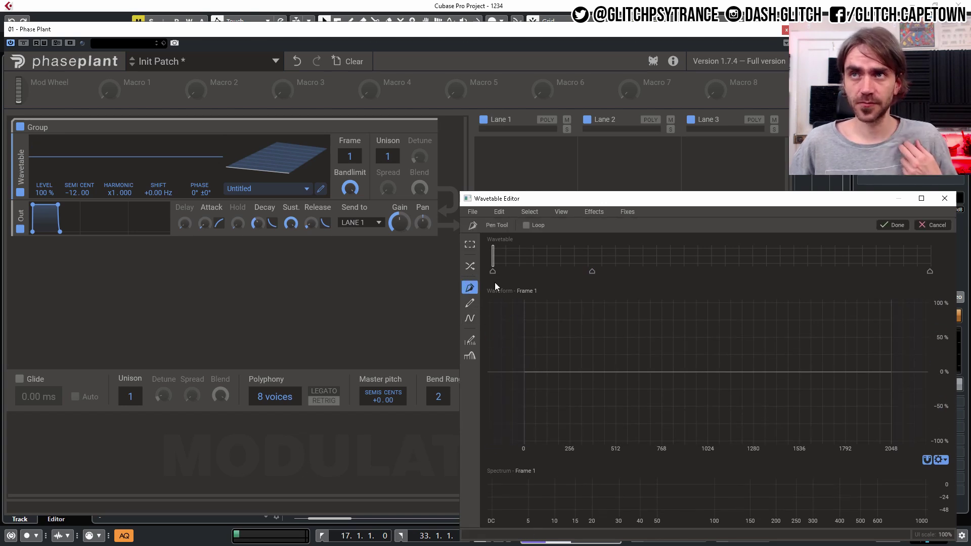
left_click_drag(530, 318, 527, 298)
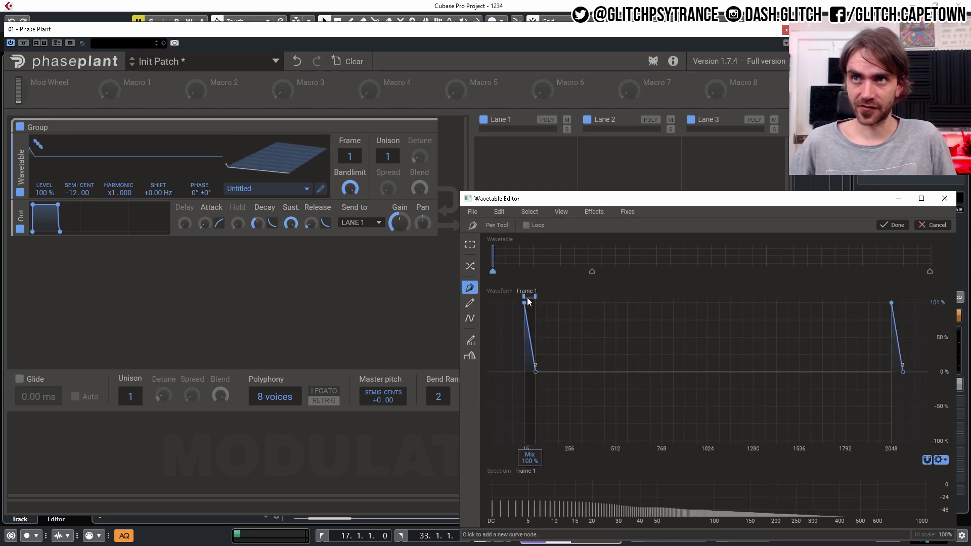
left_click_drag(536, 373, 891, 441)
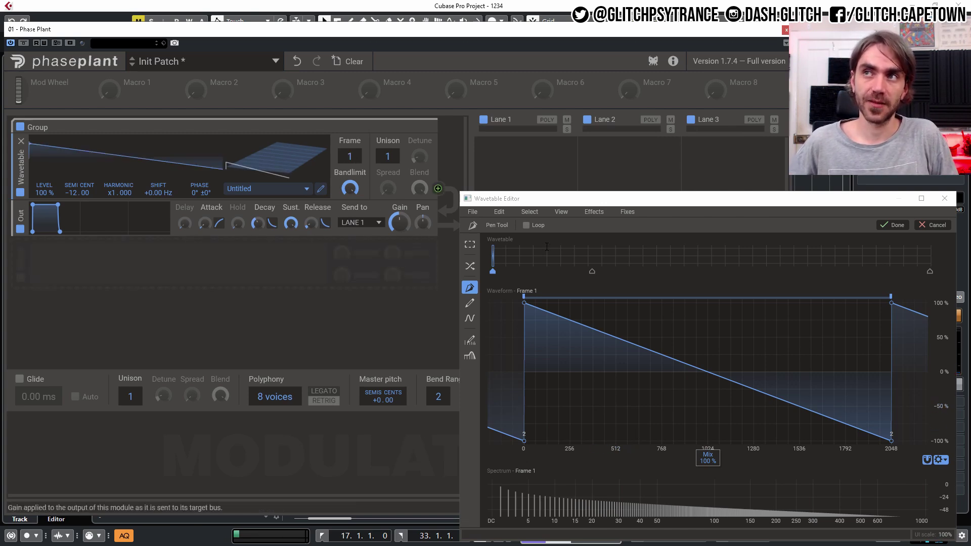
left_click(885, 229)
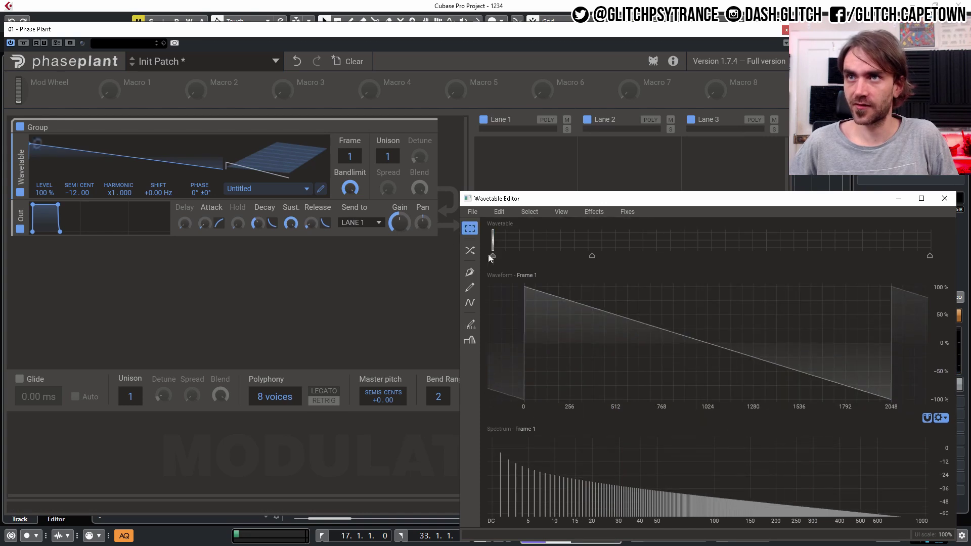
- Draw the same falling sawtooth in frame 256 with the Pen tool, from 100% to -100% across the full cycle, and apply it
left_click(930, 240)
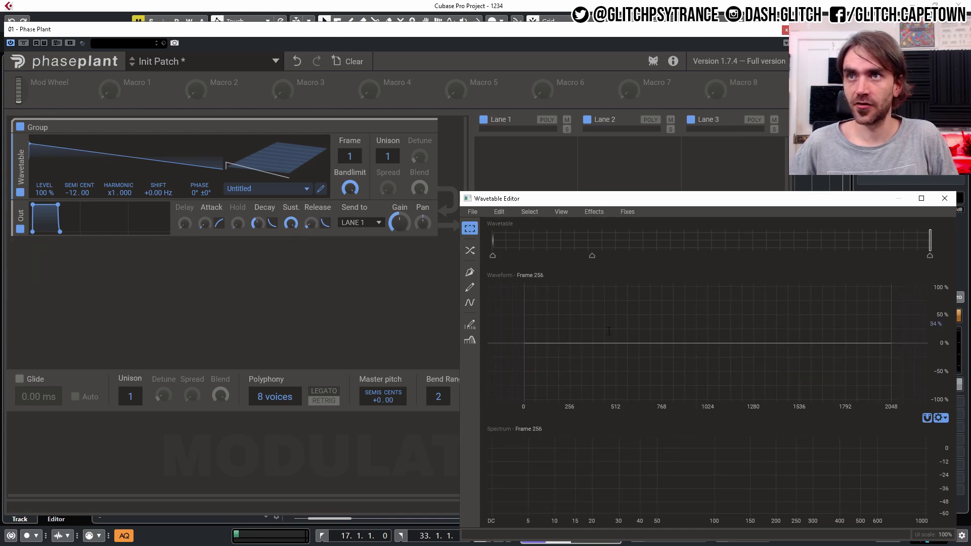
left_click(470, 272)
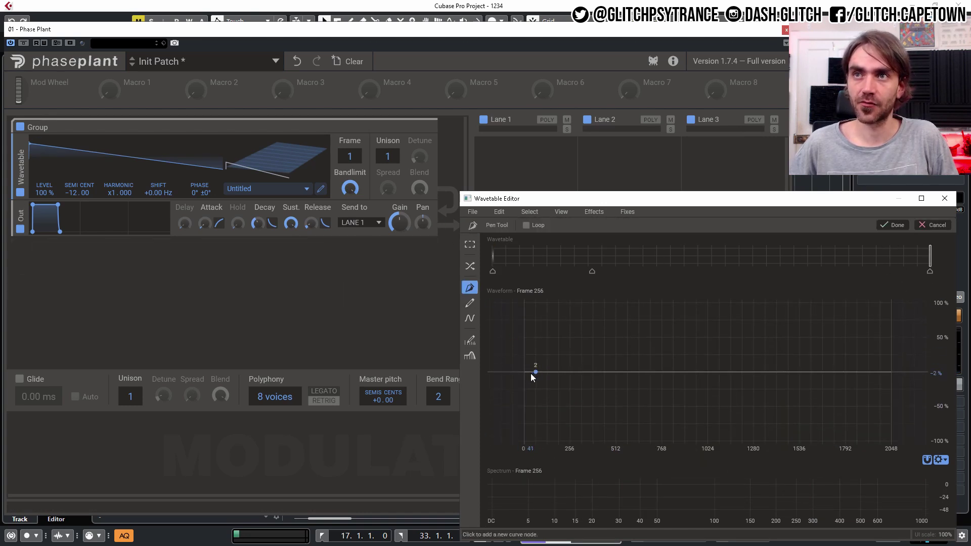
left_click(525, 372)
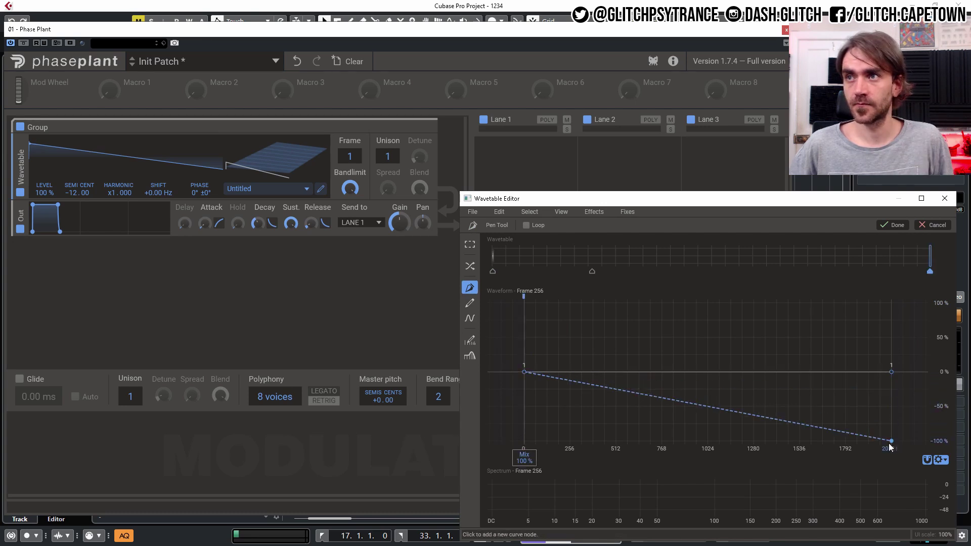
left_click(881, 441)
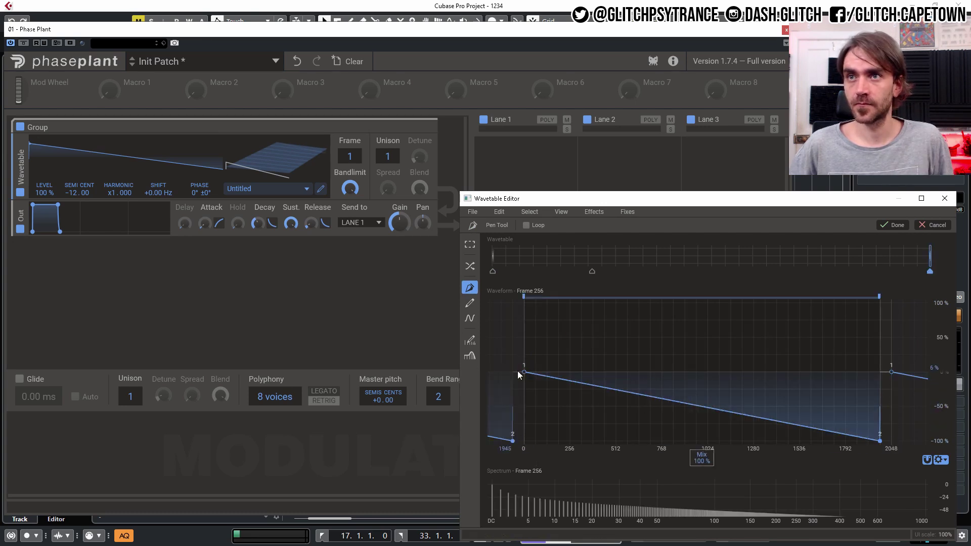
left_click_drag(524, 364, 524, 302)
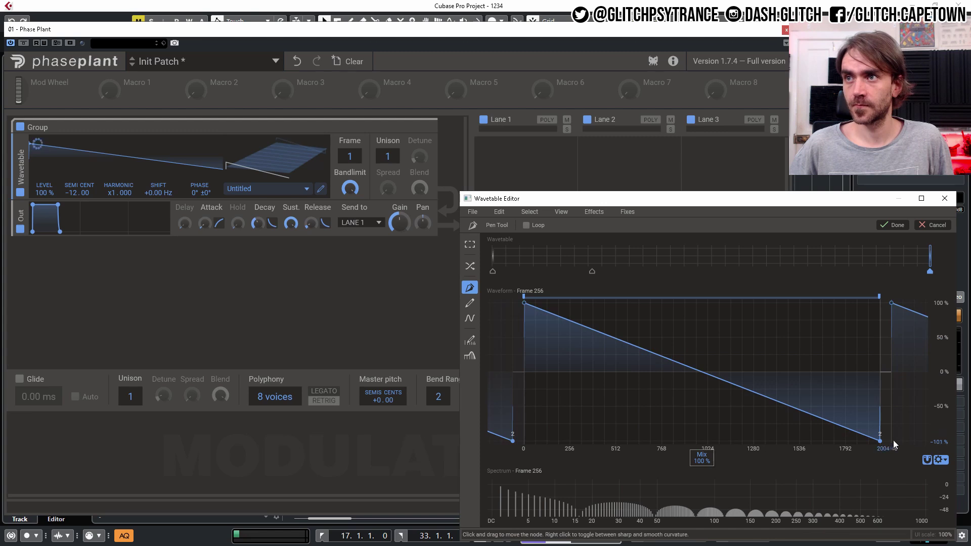
left_click_drag(889, 442, 895, 442)
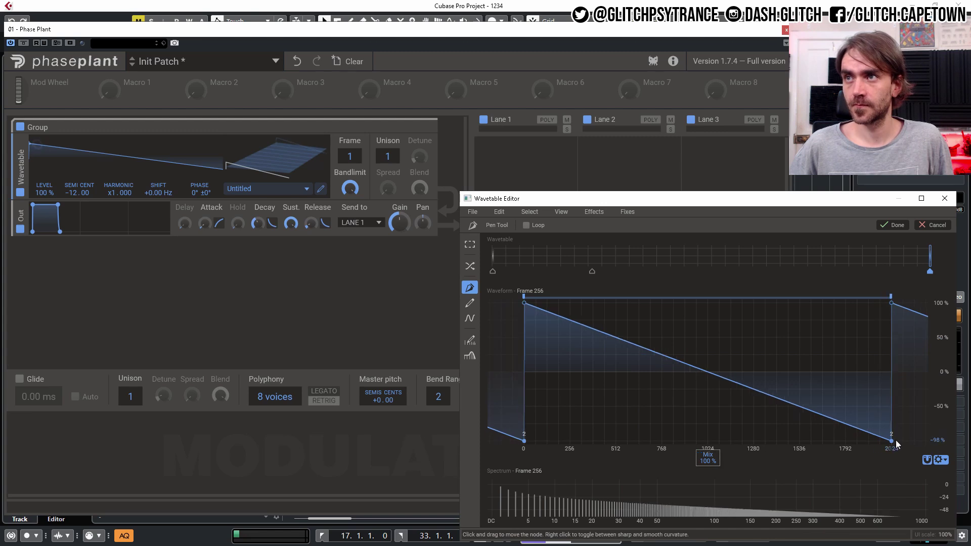
left_click(897, 225)
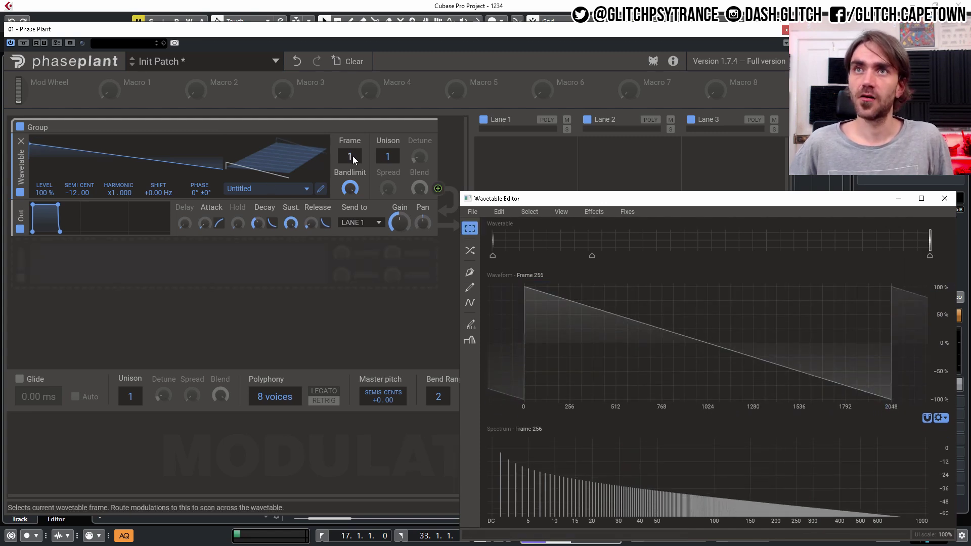
- Morph between the sawtooths in frames 1 and 256 with the Spectral Morph tool, scan the frames, and apply the morph
left_click_drag(354, 157, 354, 177)
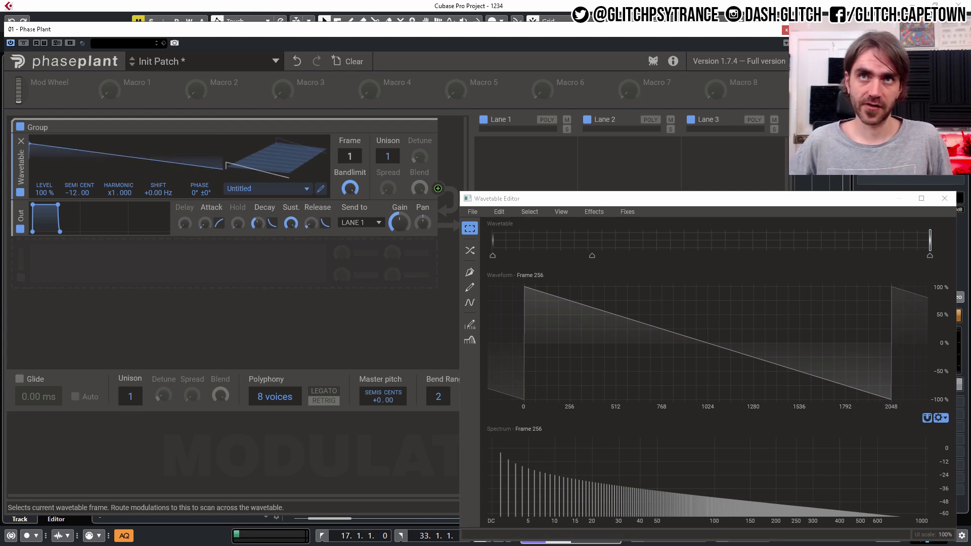
left_click(469, 251)
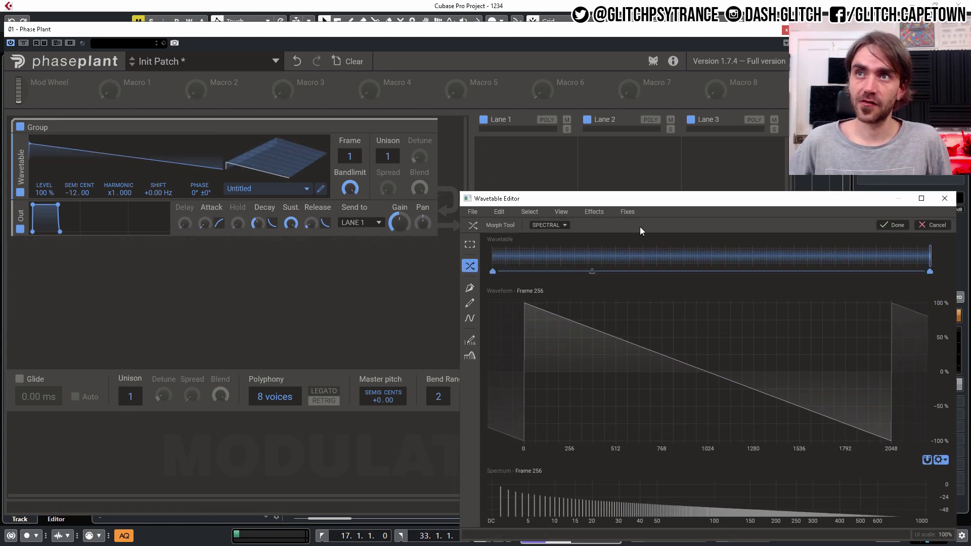
left_click_drag(350, 156, 351, 153)
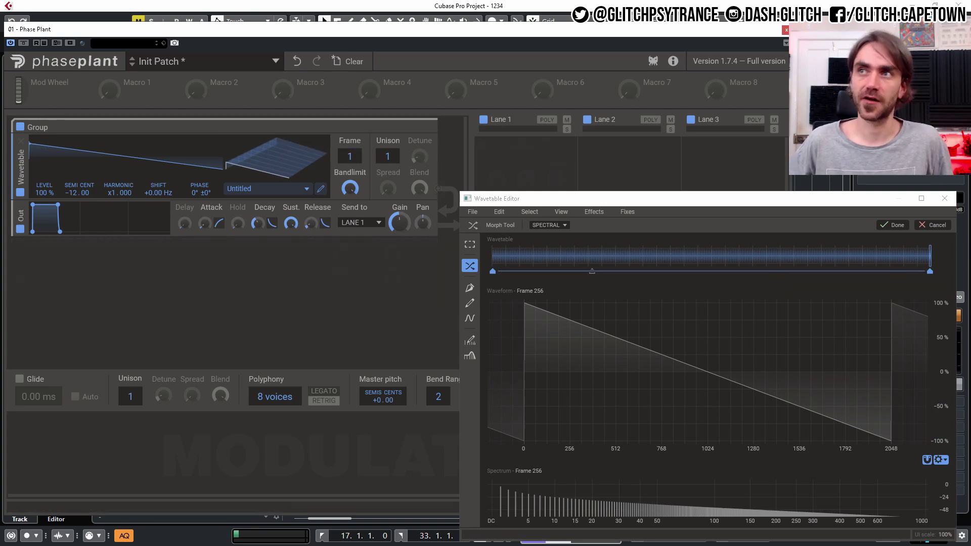
left_click(891, 225)
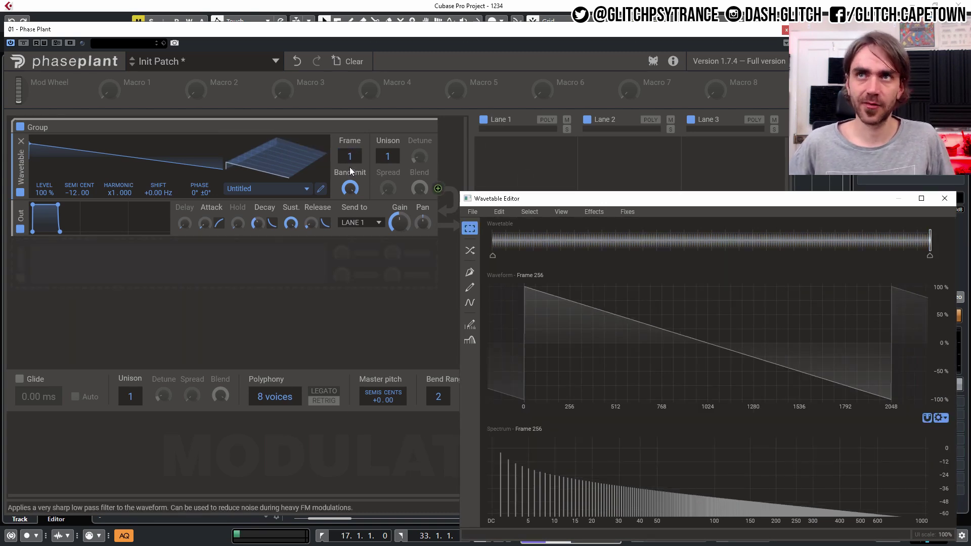
- Scan the oscillator's frame up to 256 and back to 1, and save the wavetable as Basic Saw.flac, replacing the existing file
left_click_drag(349, 157, 351, 160)
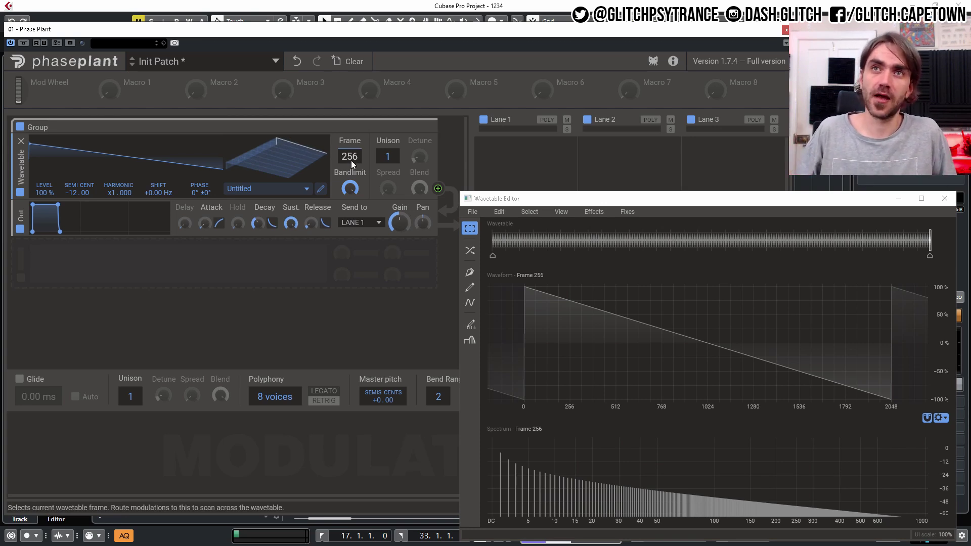
left_click_drag(351, 160, 351, 175)
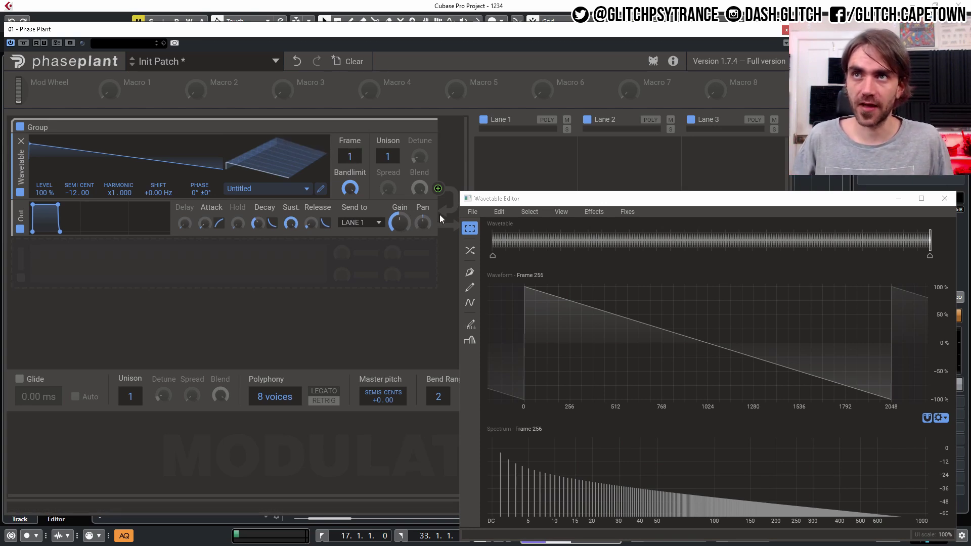
left_click(472, 212)
left_click(498, 255)
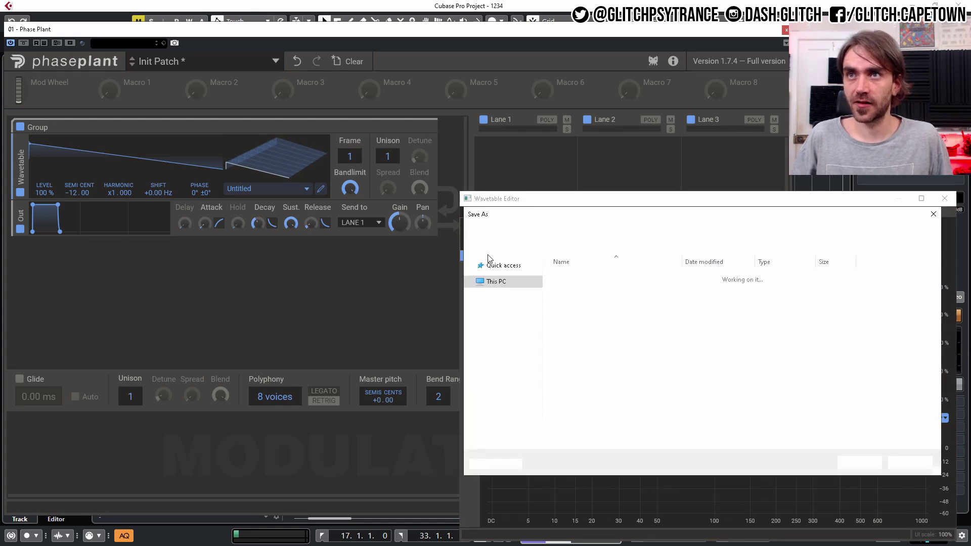
left_click(588, 281)
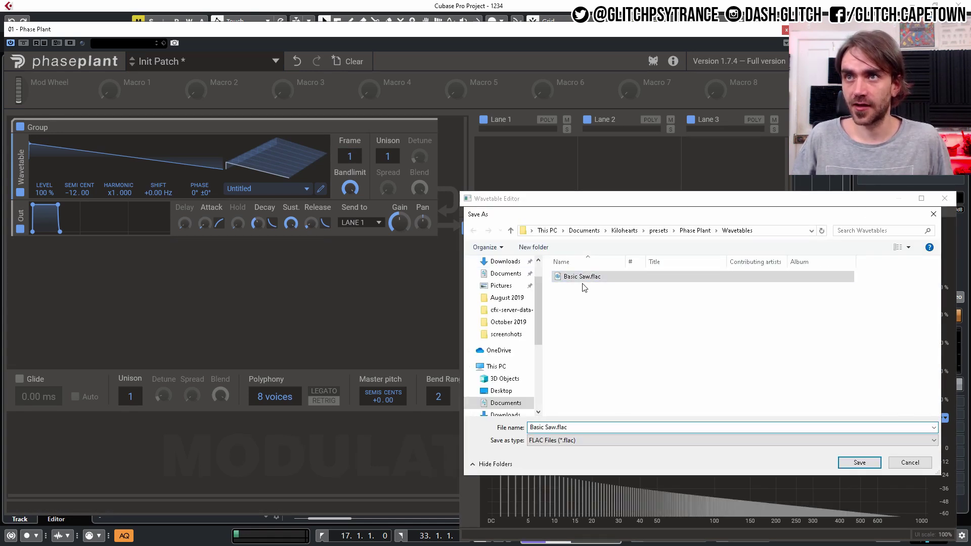
left_click(860, 463)
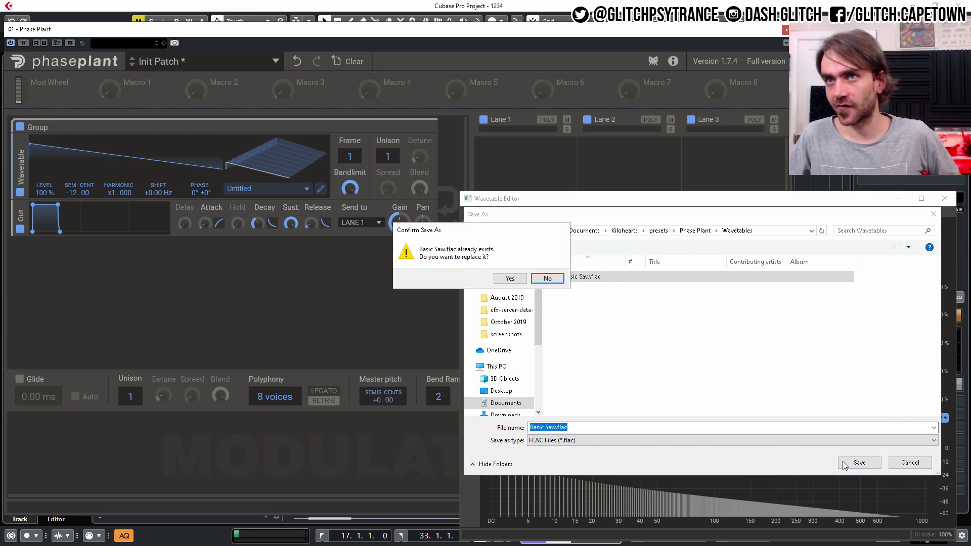
left_click(501, 276)
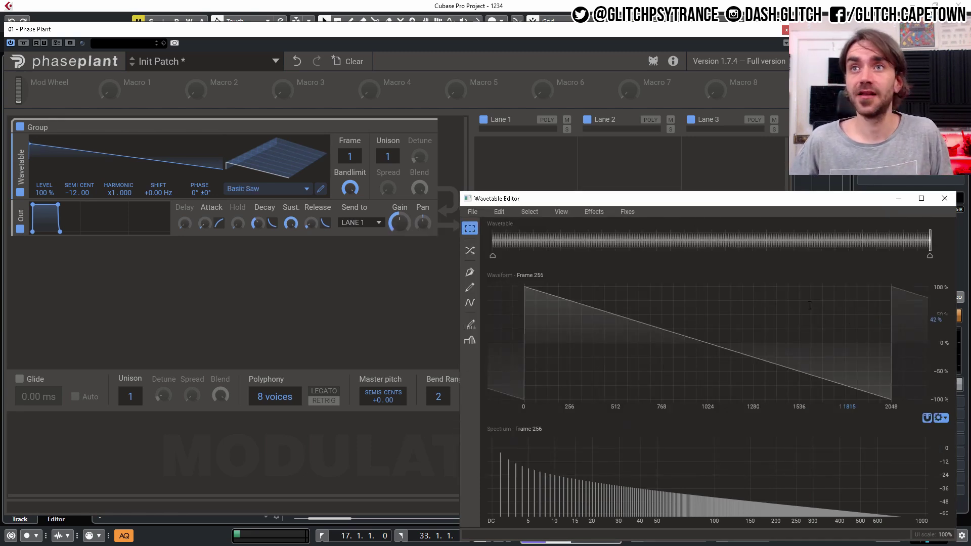
left_click(470, 340)
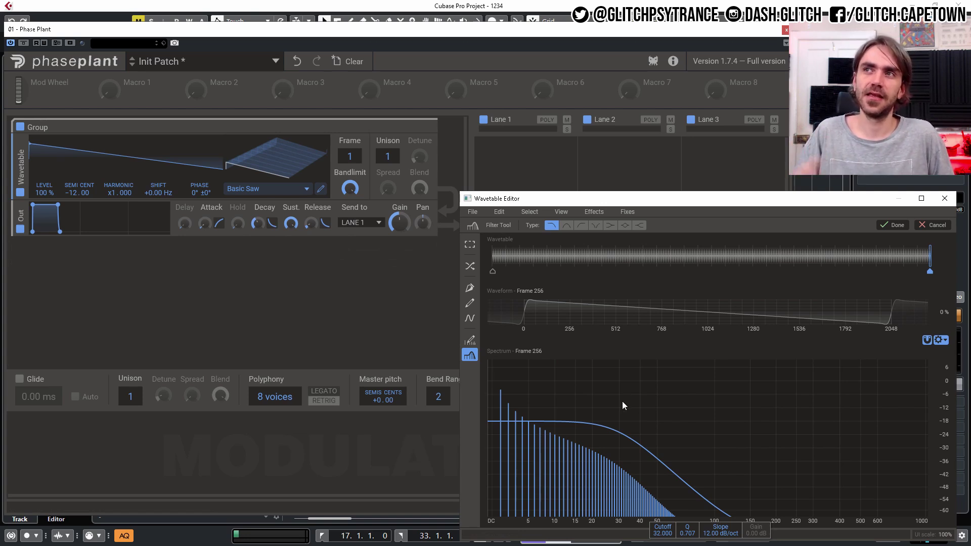
left_click(494, 258)
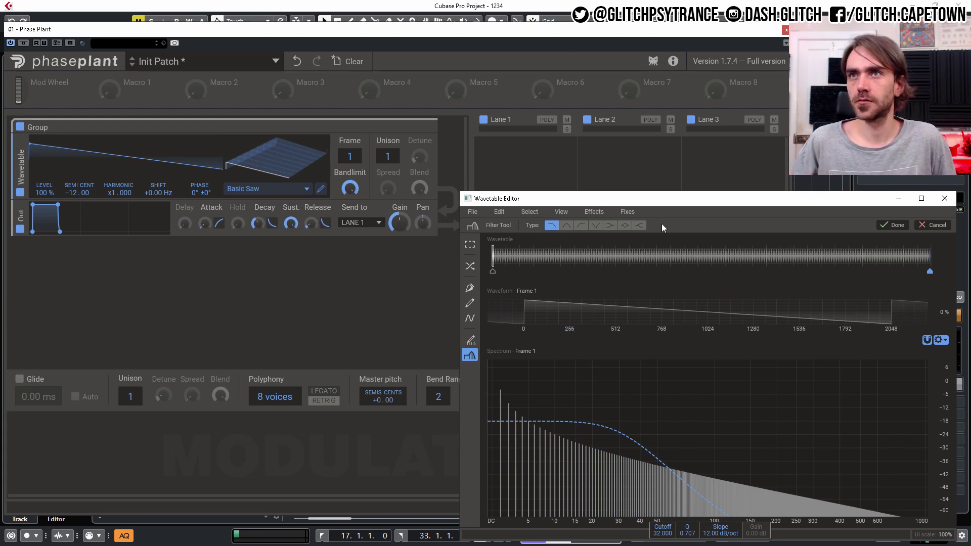
left_click(937, 226)
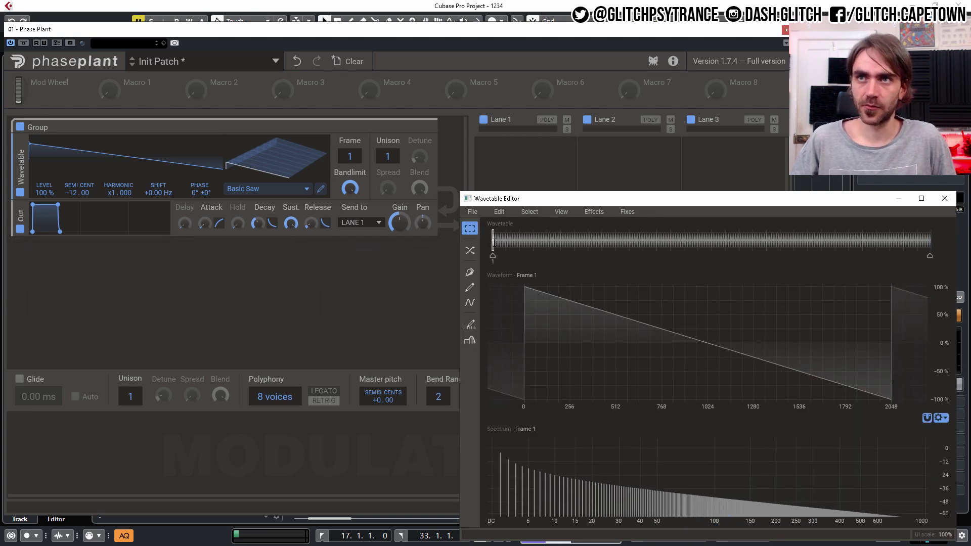
- Apply the Filter tool to frame 1 of the saw wavetable with the band-pass filter type
left_click(468, 341)
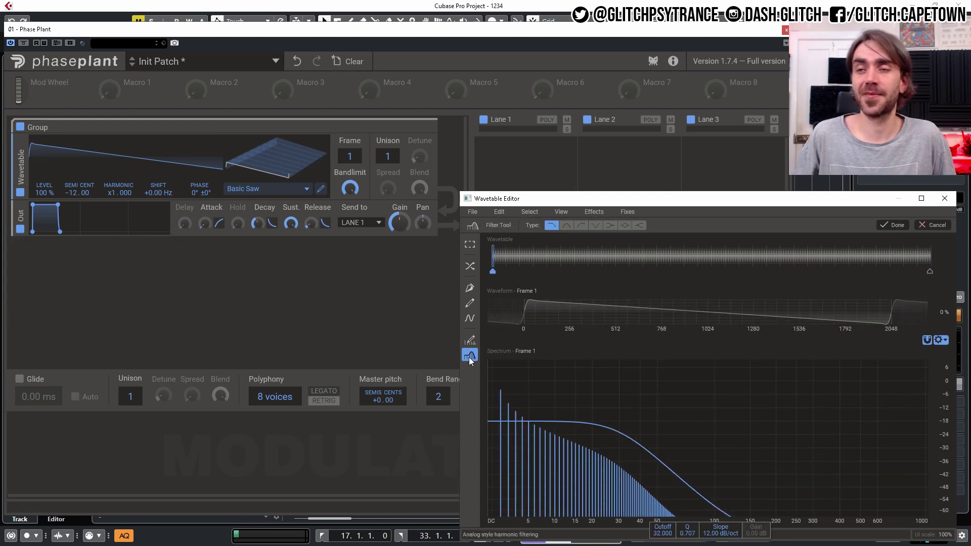
left_click(566, 226)
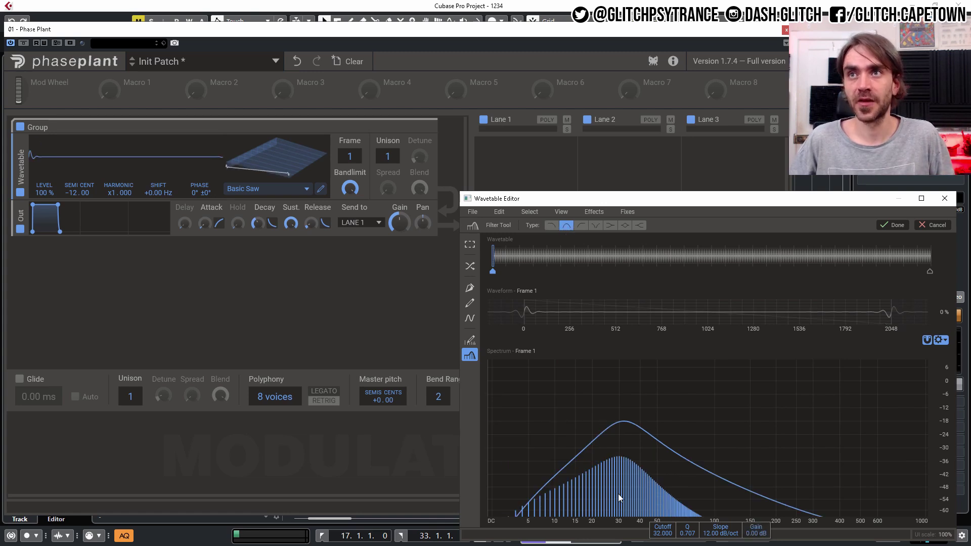
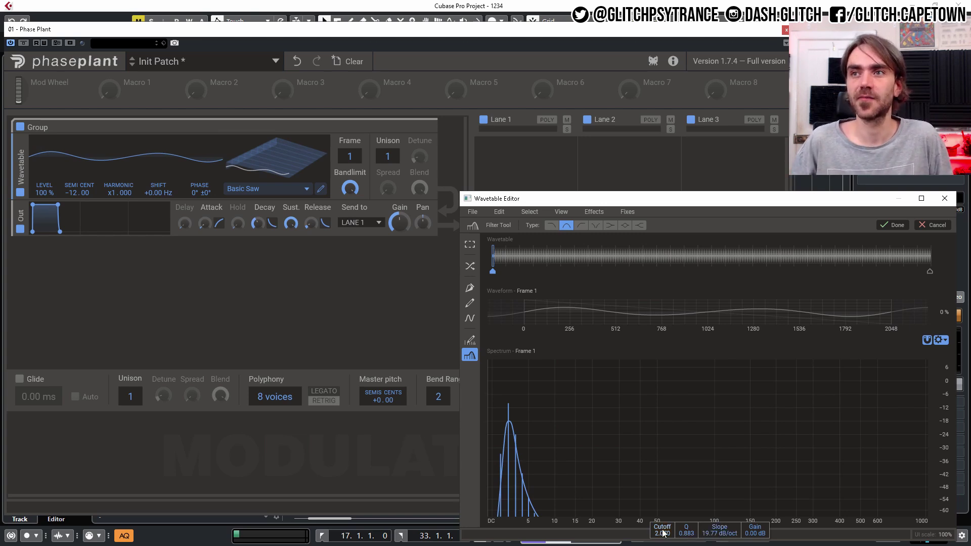
- Set the band-pass filter at frame 1 to a cutoff of 2.337 and a gain of 3.60 dB
mouse_move(662, 530)
left_mouse_down()
mouse_move(663, 522)
mouse_move(663, 533)
left_mouse_up()
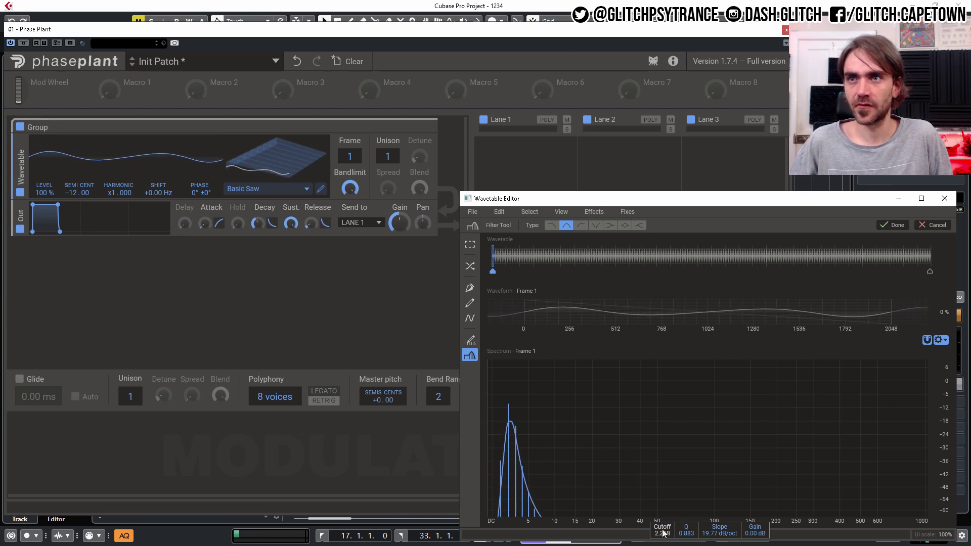
mouse_move(755, 531)
left_mouse_down()
mouse_move(755, 523)
mouse_move(754, 537)
left_mouse_up()
mouse_move(662, 531)
left_mouse_down()
mouse_move(663, 512)
mouse_move(662, 526)
left_mouse_up()
left_click_drag(520, 405, 510, 403)
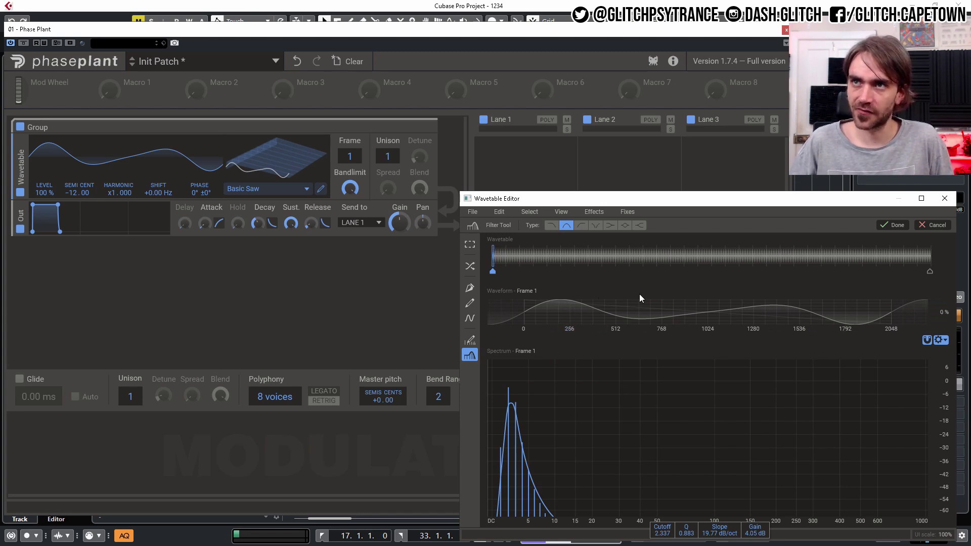
left_click_drag(755, 535, 756, 541)
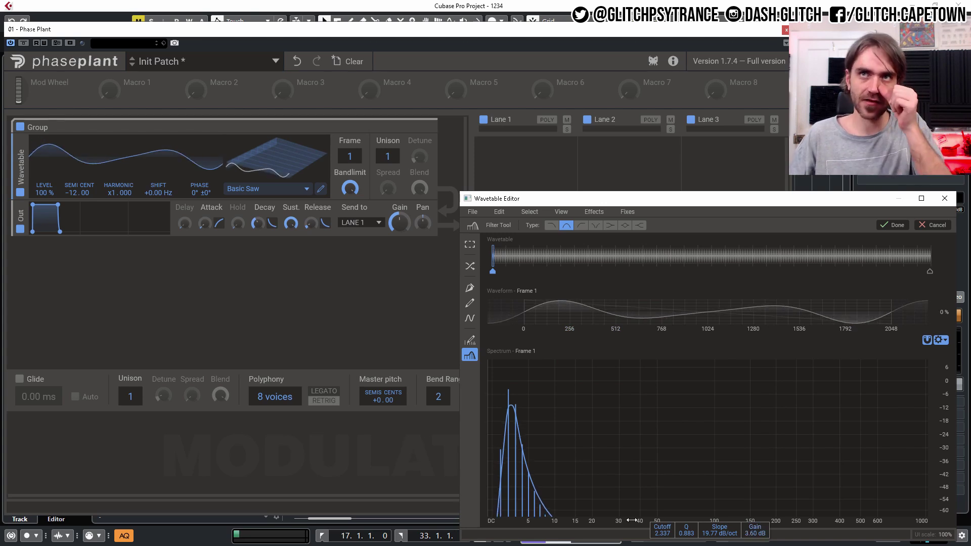
- Extend the band-pass filter to frame 256 with cutoff 12.336, Q 1.121 and gain 5.40 dB, and scan the oscillator's frames
left_click(930, 272)
mouse_move(661, 529)
left_mouse_down()
mouse_move(661, 491)
mouse_move(660, 529)
left_mouse_up()
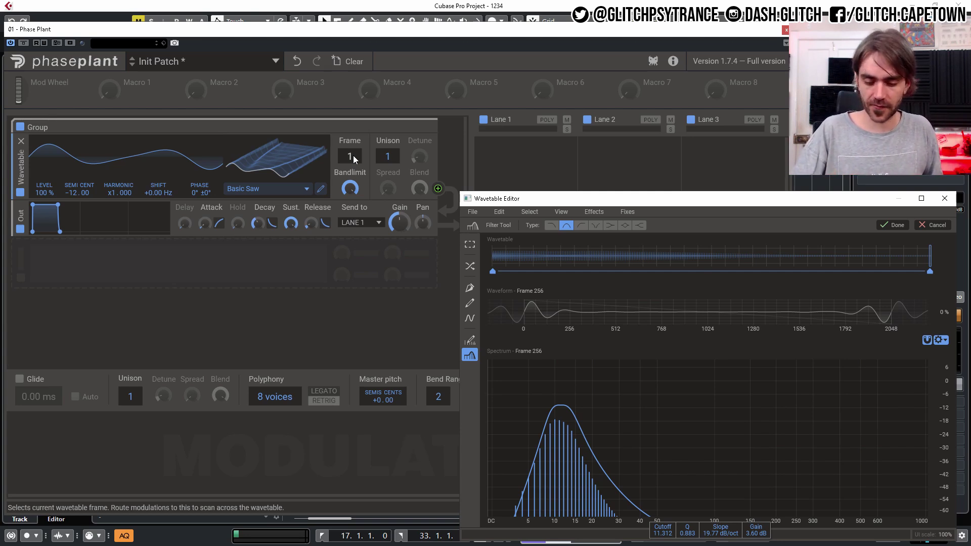
left_click_drag(354, 157, 353, 93)
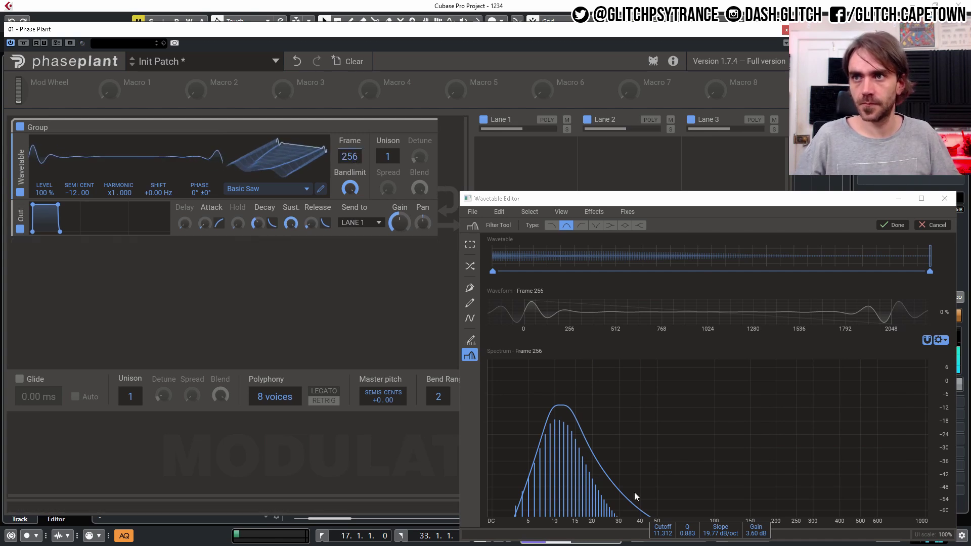
left_click_drag(662, 538, 682, 531)
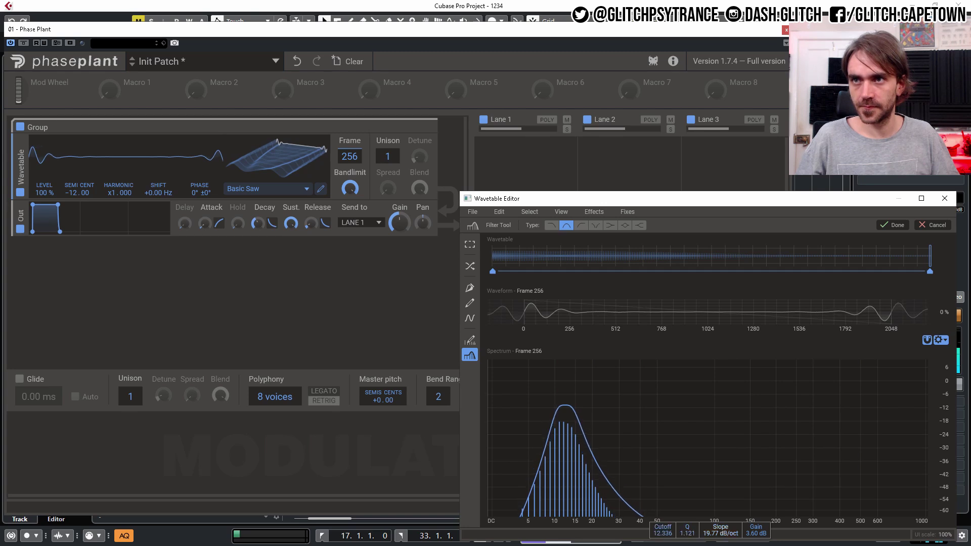
left_click_drag(756, 535, 756, 531)
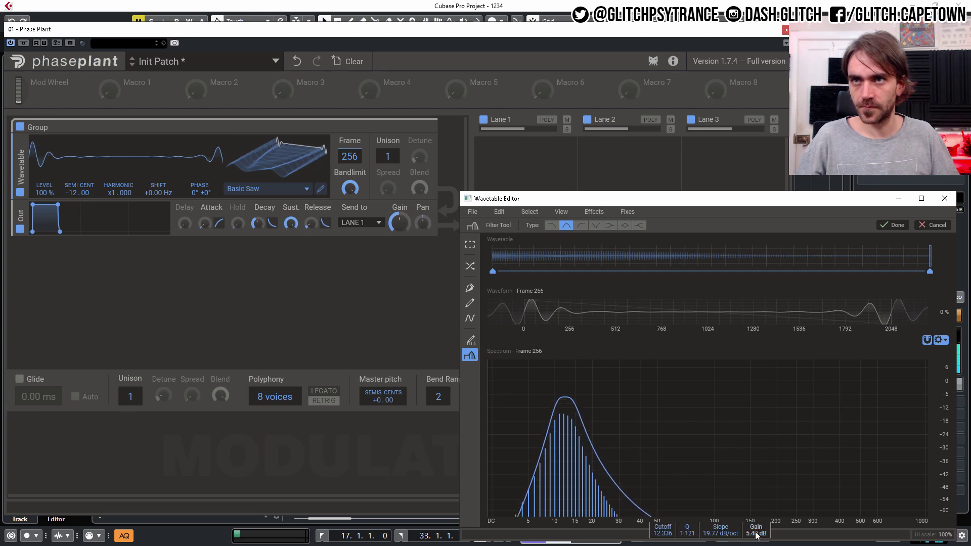
mouse_move(350, 156)
left_mouse_down()
mouse_move(350, 172)
mouse_move(349, 161)
left_mouse_up()
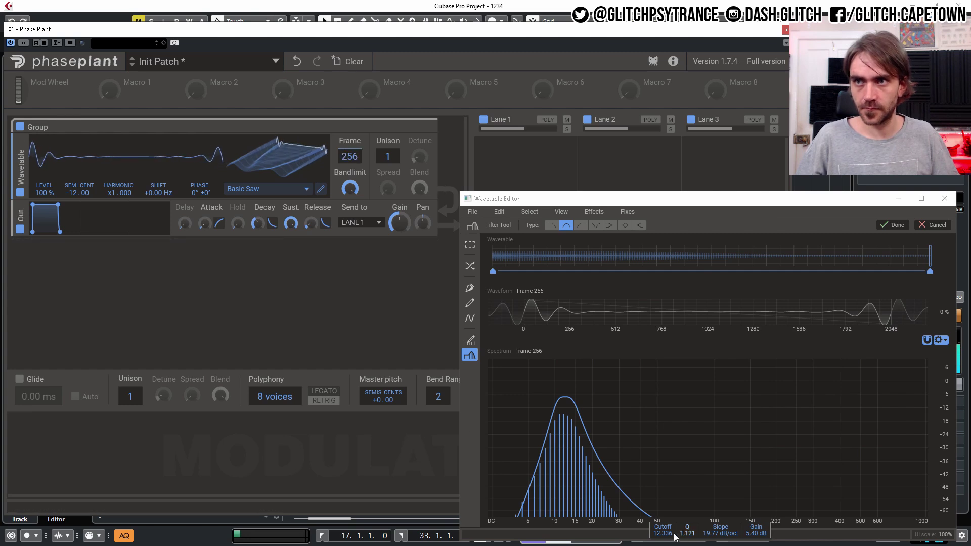
- Raise the filter at frame 256 to a cutoff of 69.800 and a gain of 6.00 dB, scan the frames, and apply the filter
left_click_drag(663, 530, 663, 522)
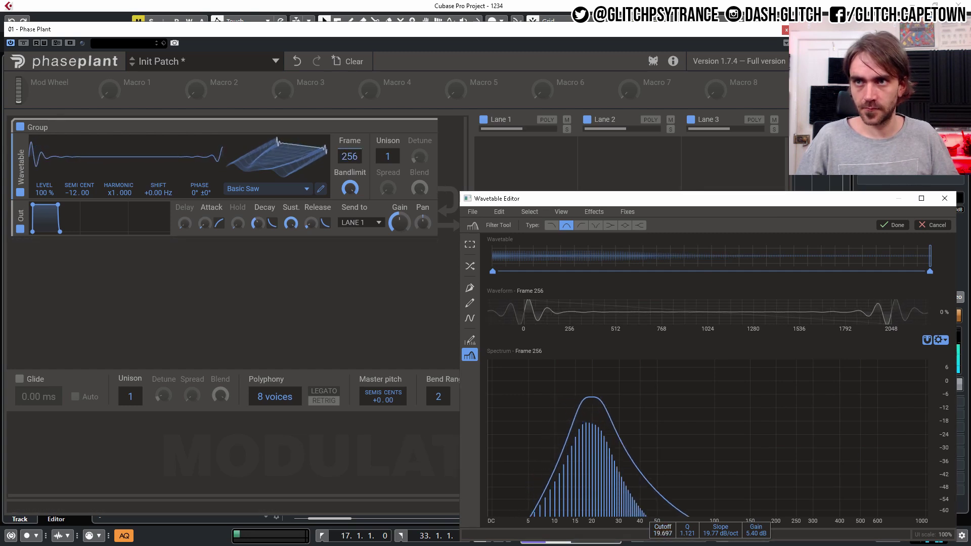
left_click_drag(756, 534, 756, 528)
mouse_move(349, 156)
left_mouse_down()
mouse_move(349, 170)
mouse_move(350, 154)
left_mouse_up()
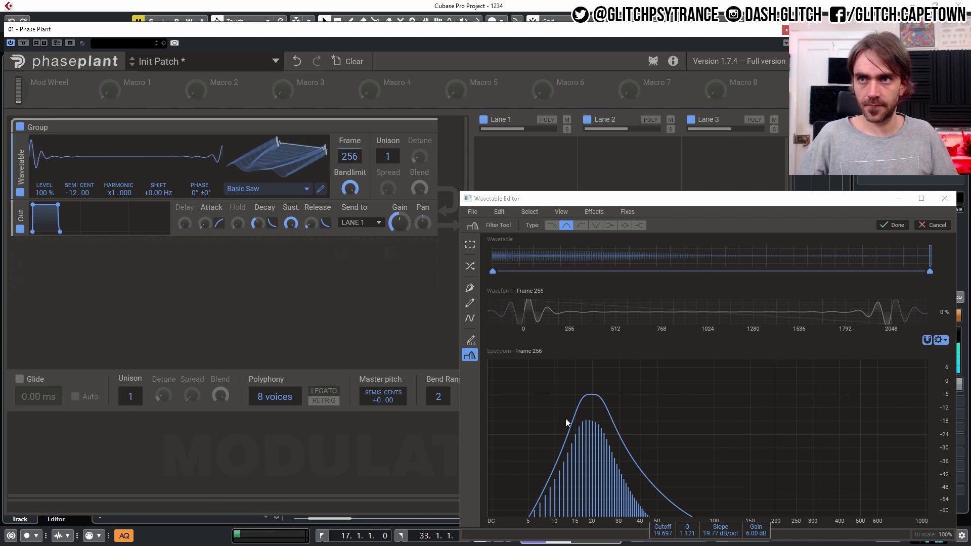
left_click_drag(663, 534, 663, 524)
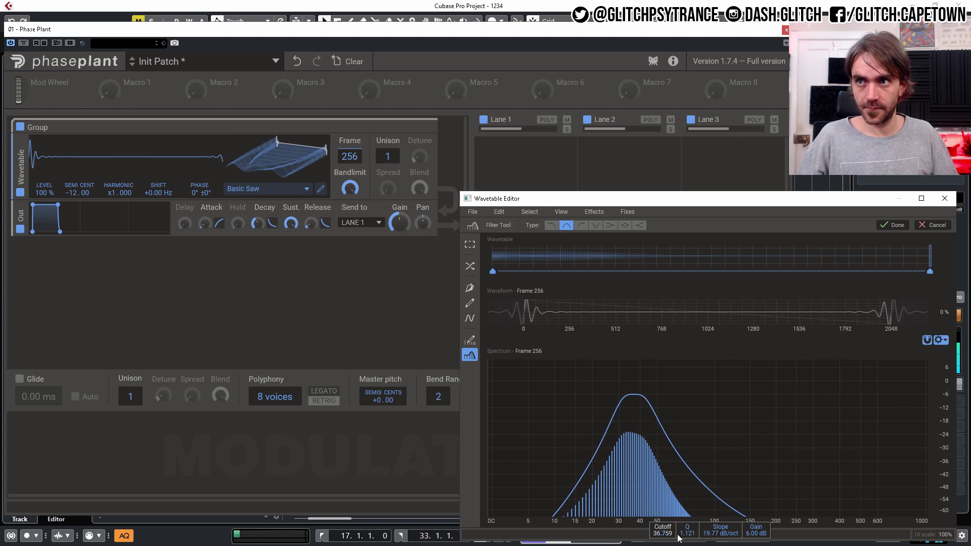
left_click_drag(663, 524, 663, 518)
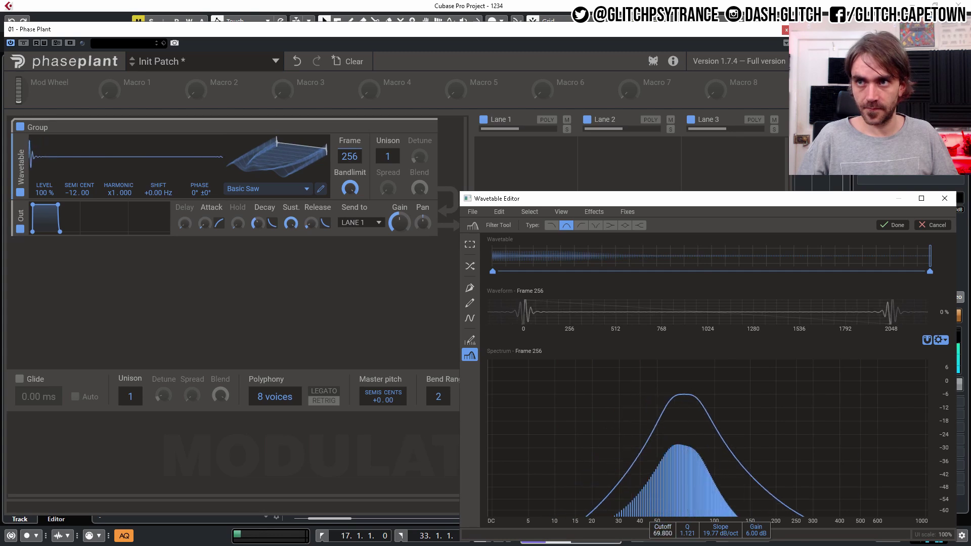
left_click_drag(349, 156, 349, 169)
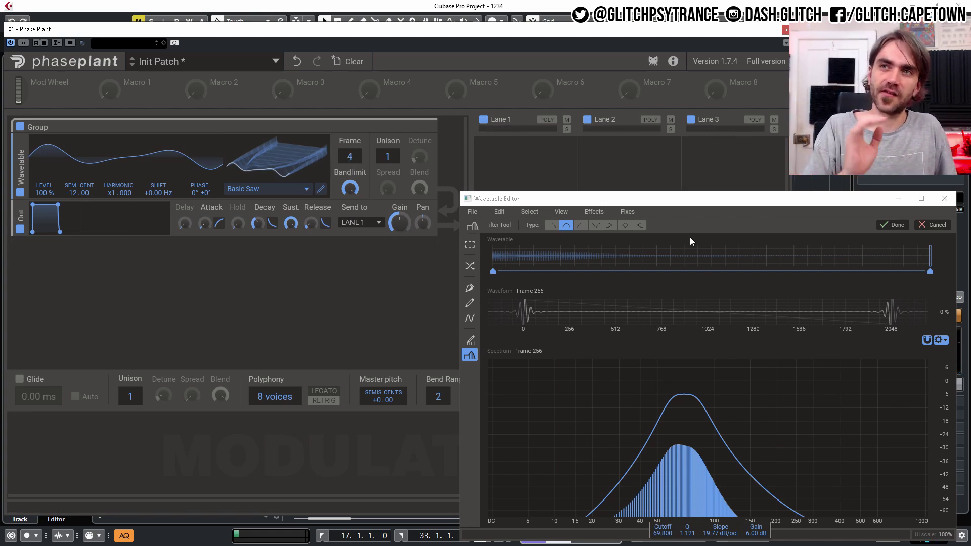
left_click(891, 224)
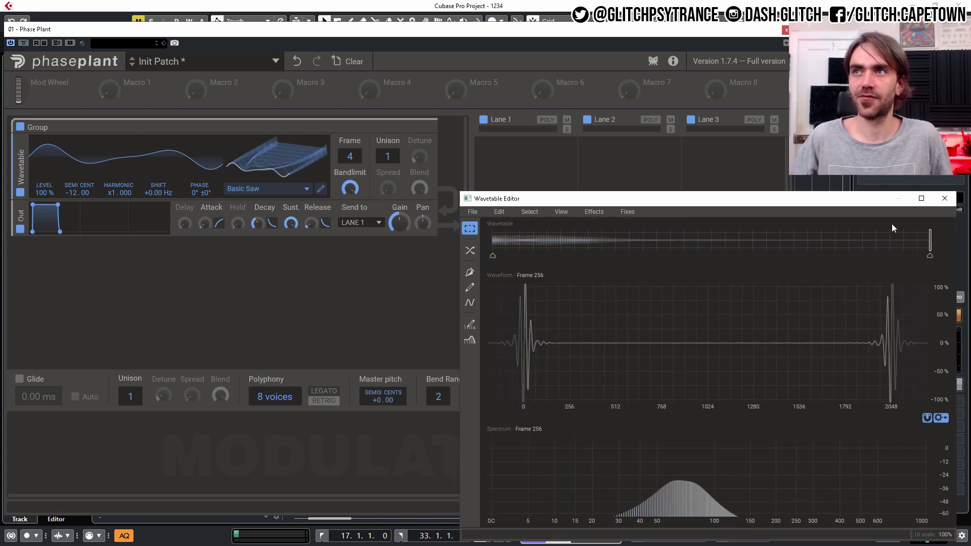
- Close the Wavetable Editor and scan the oscillator's frames to hear the band-pass sweep
left_click(944, 198)
left_click_drag(351, 156, 351, 167)
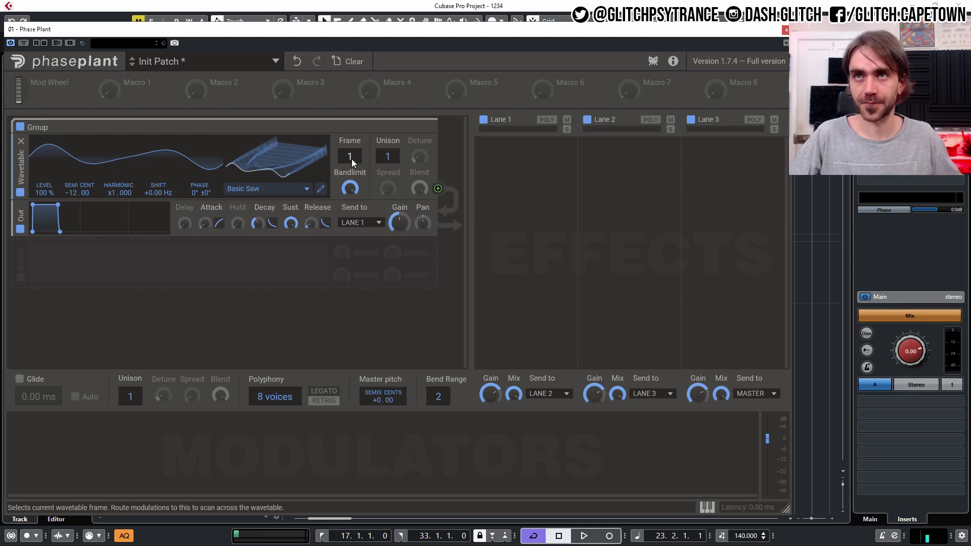
mouse_move(351, 159)
left_mouse_down()
mouse_move(351, 116)
mouse_move(351, 159)
left_mouse_up()
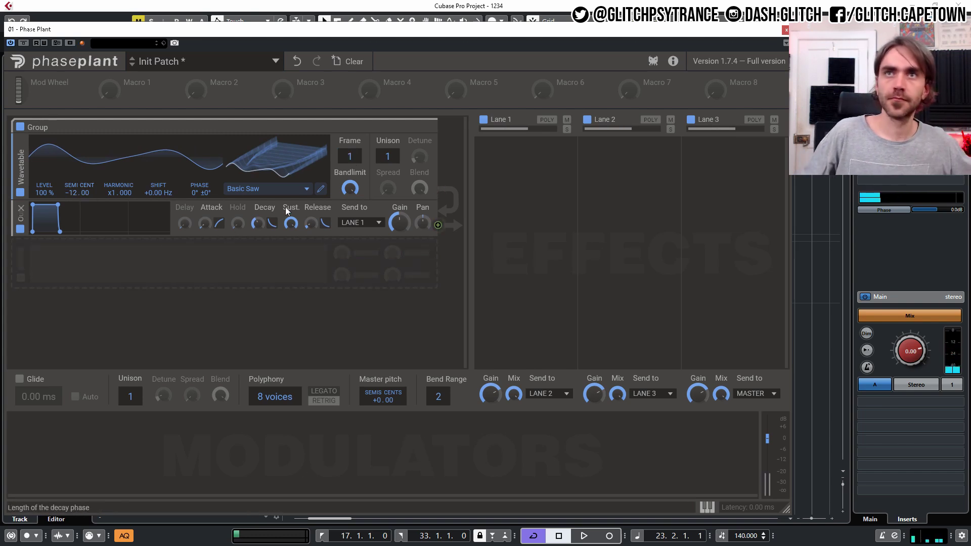
mouse_move(344, 159)
left_mouse_down()
mouse_move(344, 117)
mouse_move(344, 159)
left_mouse_up()
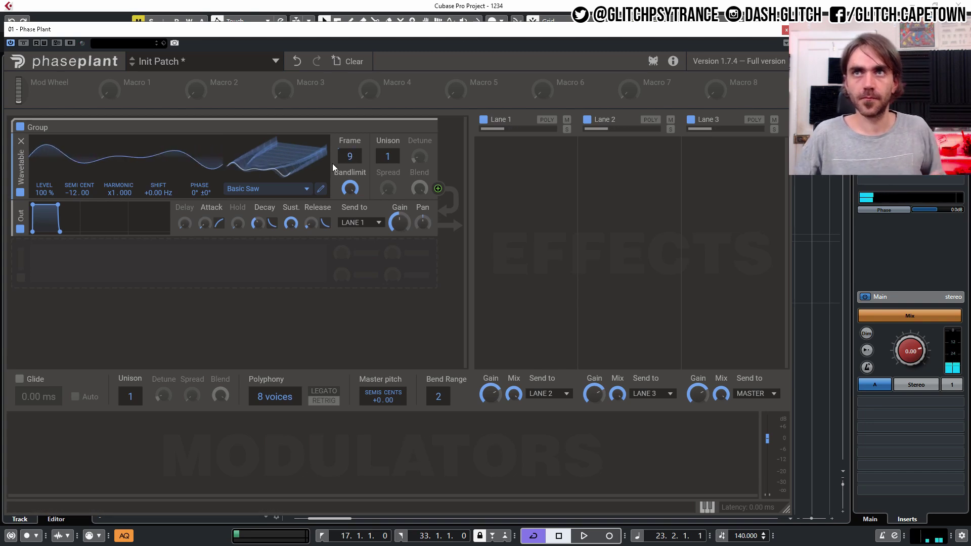
- Reopen the wavetable for editing and save it as Bandpass Saw.flac in the Wavetables folder
left_click(321, 188)
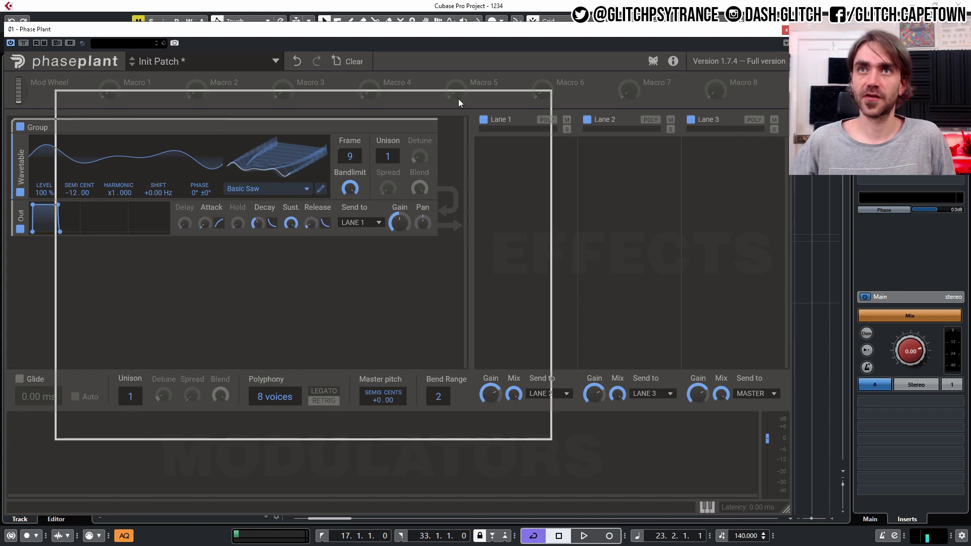
left_click(67, 111)
left_click(81, 146)
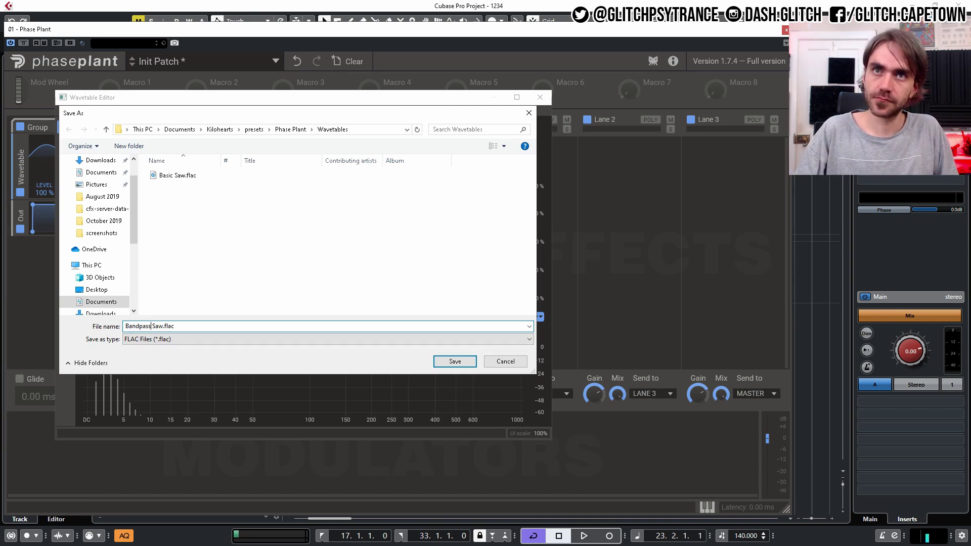
key("Return")
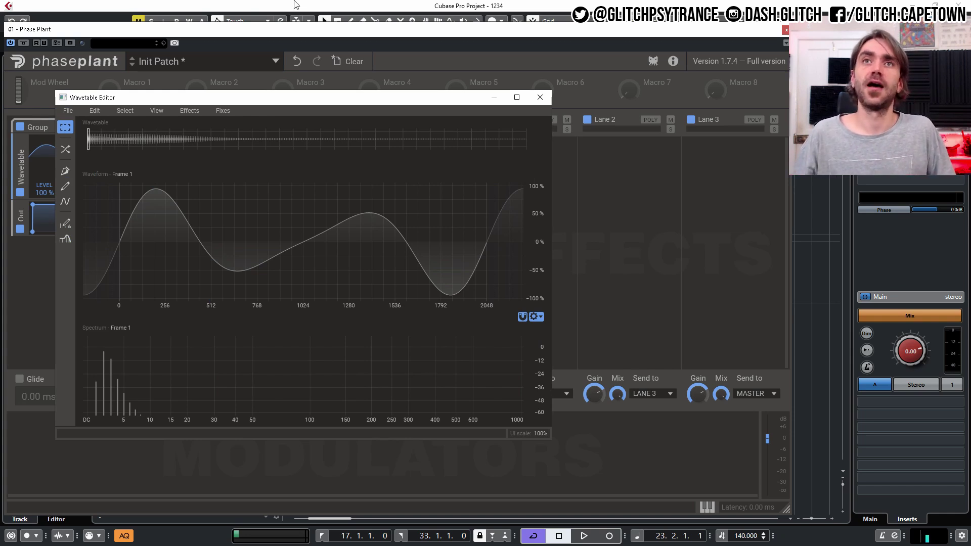
- Try the Morph tool between frames 1 and 256 in Linear and Spectral modes, audition it, and cancel the morph
left_click_drag(236, 103, 366, 244)
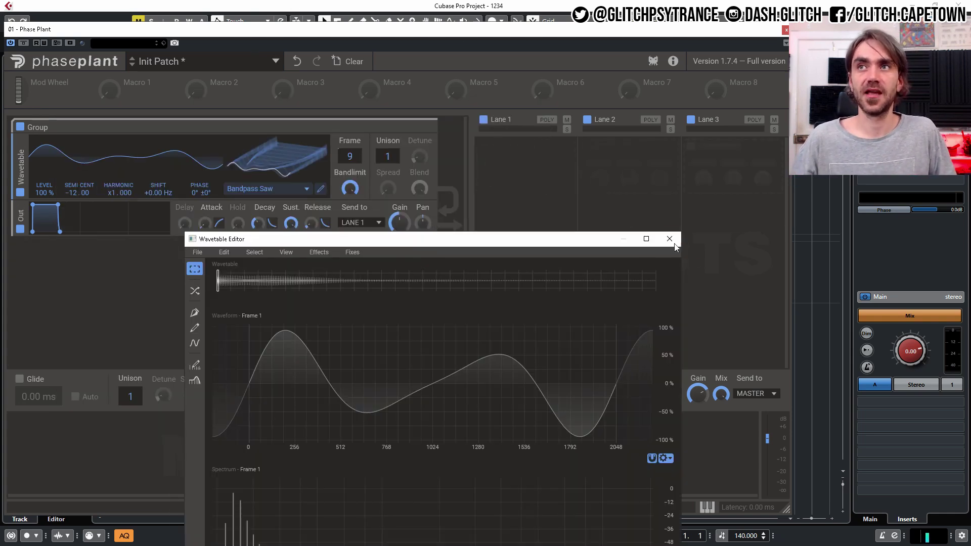
left_click_drag(576, 241, 522, 133)
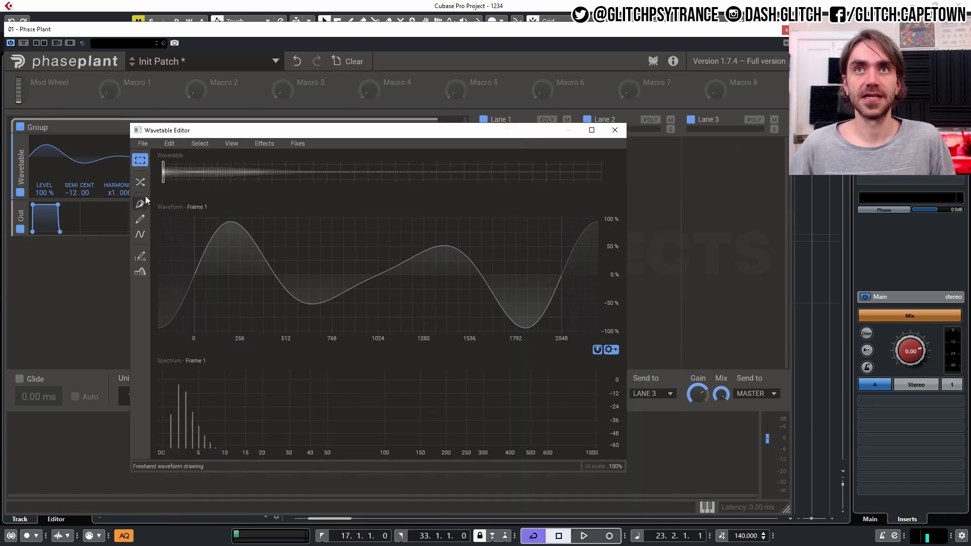
left_click(140, 182)
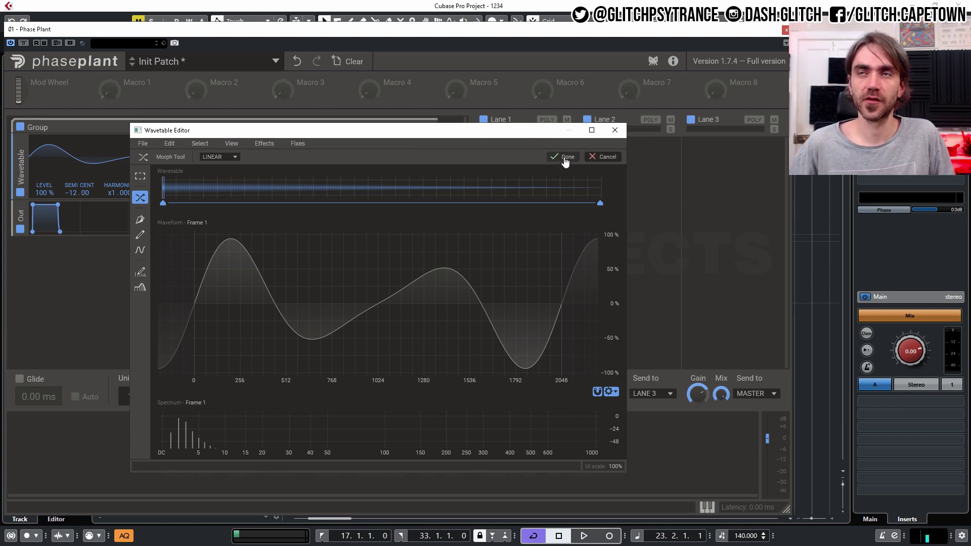
left_click_drag(538, 137, 579, 199)
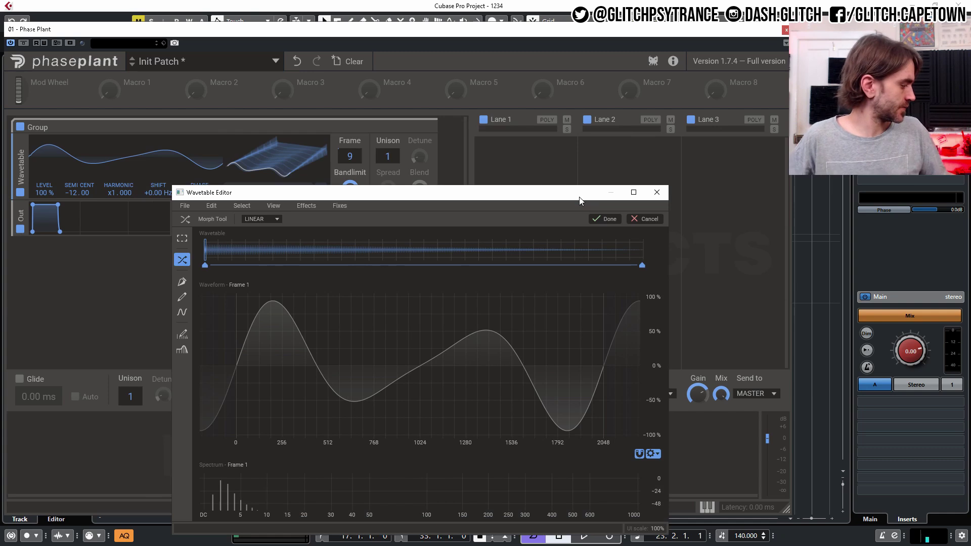
mouse_move(342, 160)
left_mouse_down()
mouse_move(342, 76)
mouse_move(349, 172)
left_mouse_up()
left_click(257, 221)
left_click(272, 230)
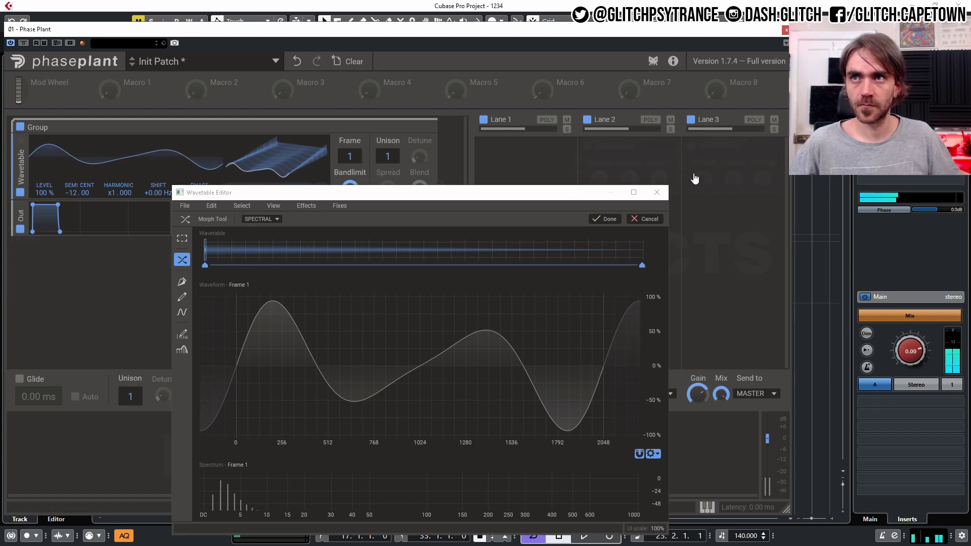
left_click(648, 219)
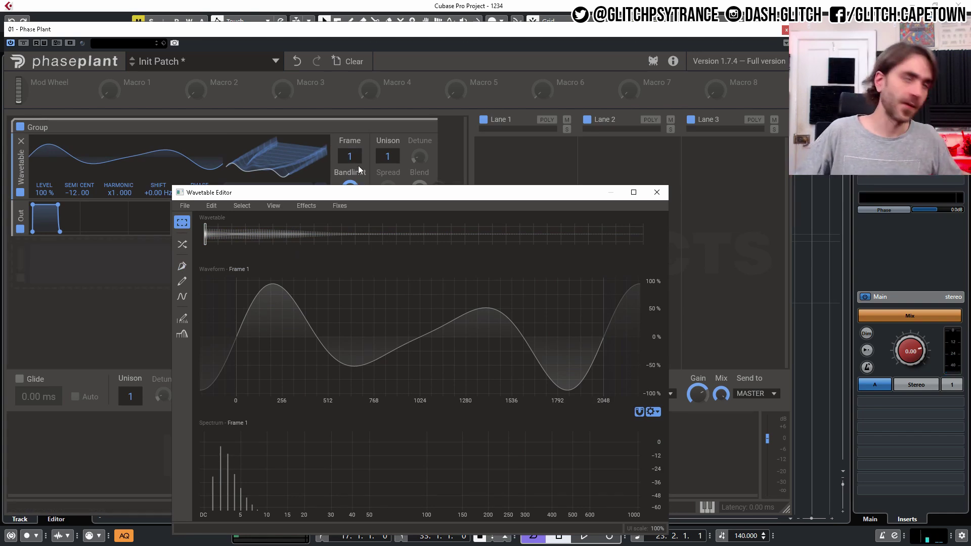
- Add the Sine FM effect across frames 1 to 256 of the band-pass saw and scan the oscillator's frames
left_click_drag(359, 153, 339, 162)
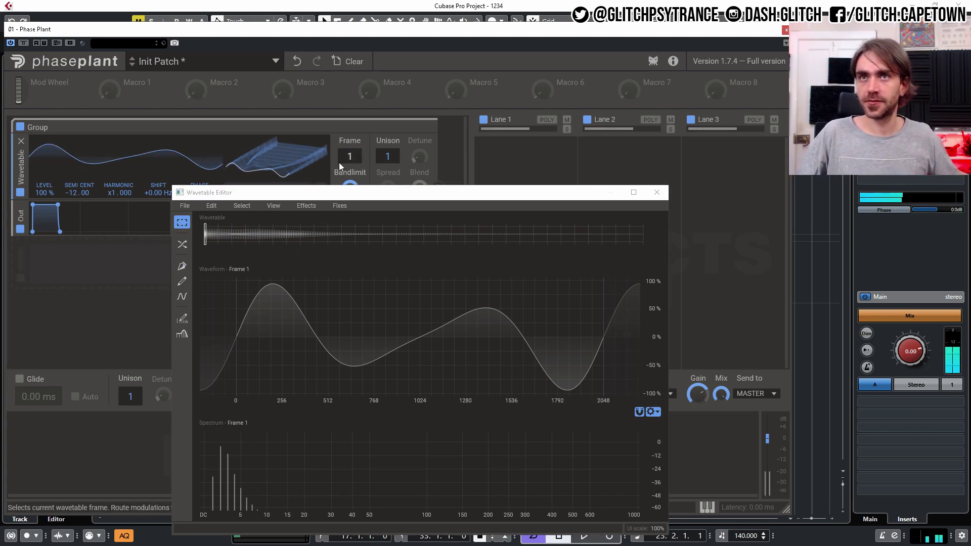
left_click_drag(289, 195, 283, 176)
left_click(301, 185)
left_click(326, 286)
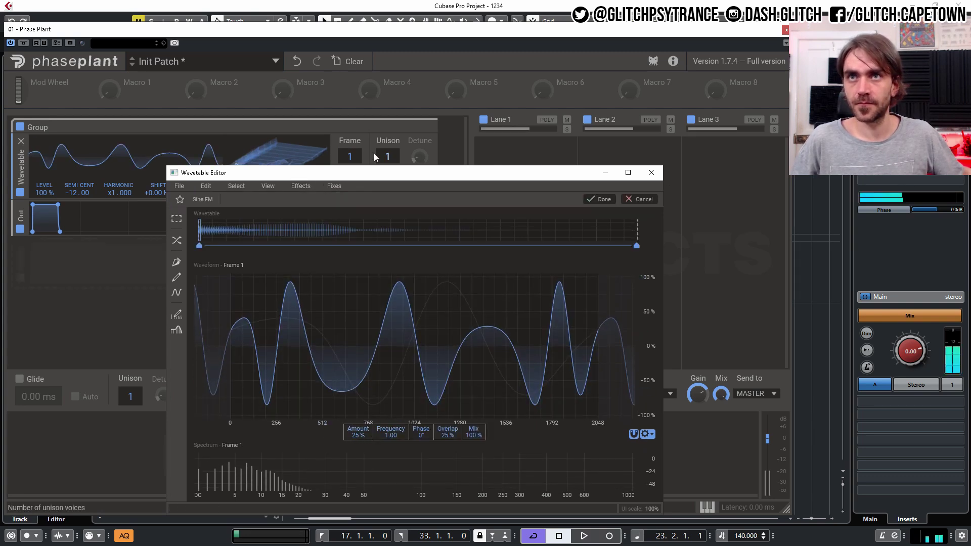
left_click(351, 162)
mouse_move(359, 160)
left_mouse_down()
mouse_move(359, 86)
mouse_move(359, 162)
left_mouse_up()
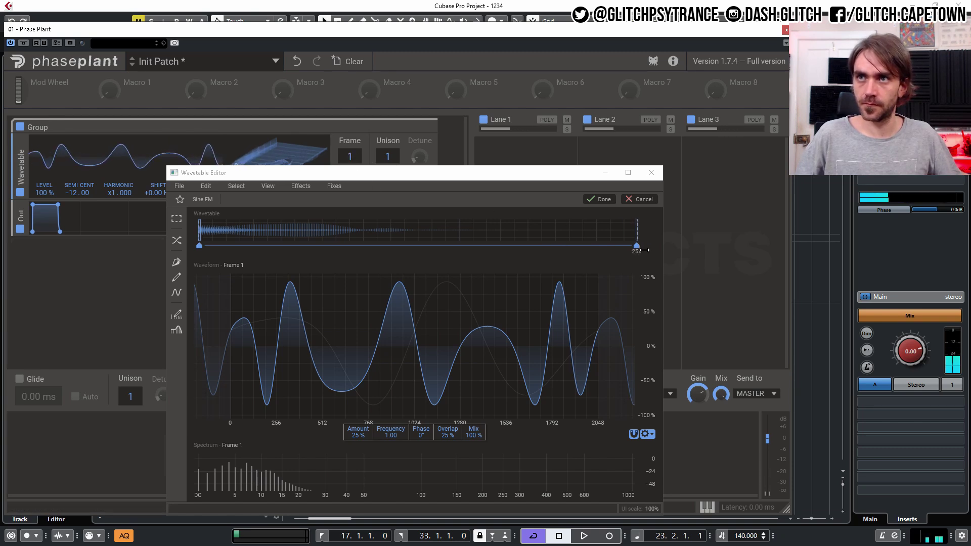
- Set the Sine FM frequency to 0.50 at frame 1 and to 1.5 with 30% amount at frame 256, and scan the frames
left_click_drag(391, 432, 391, 449)
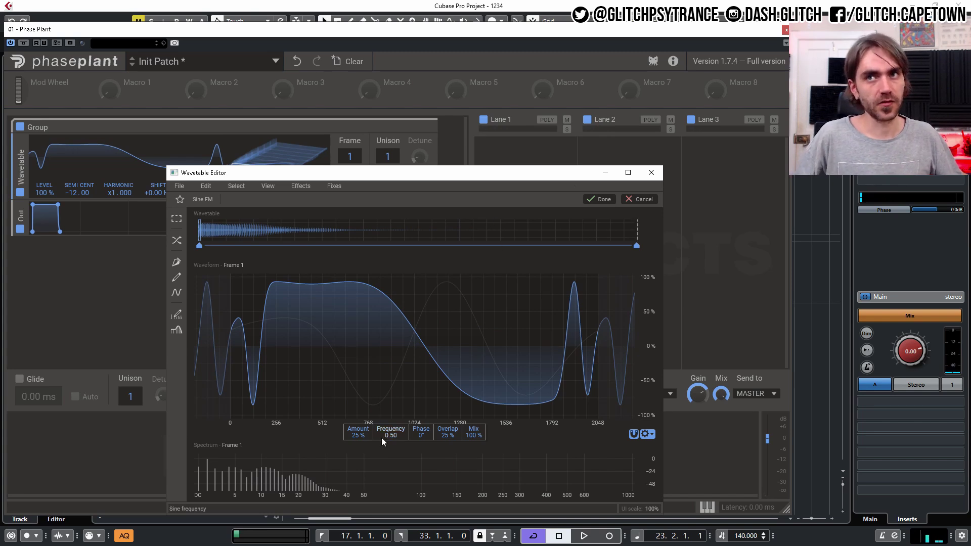
left_click(637, 247)
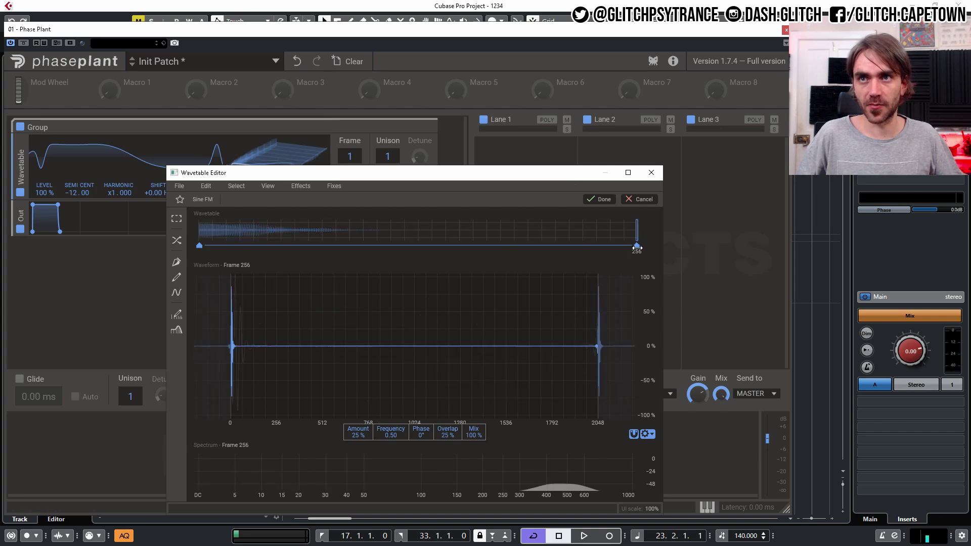
left_click_drag(387, 435, 378, 431)
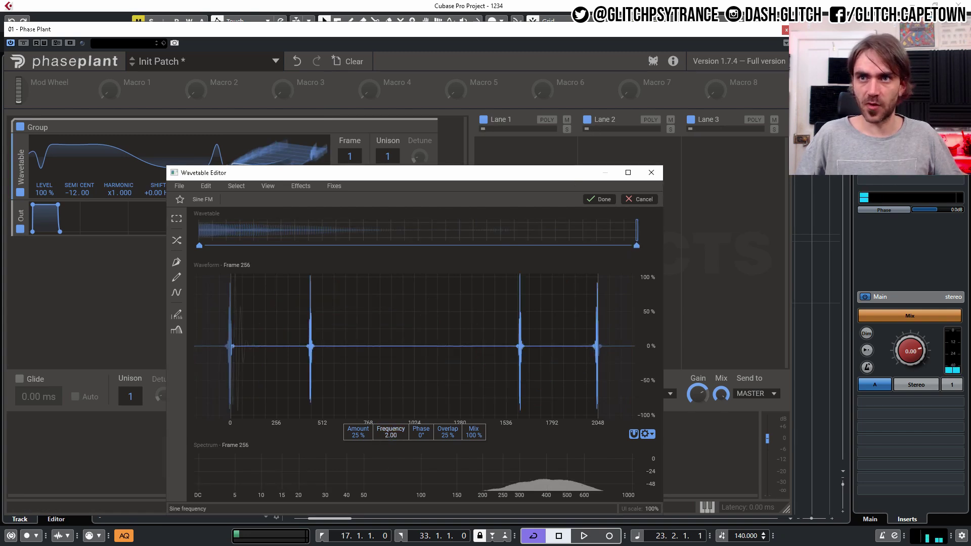
right_click(382, 437)
type("1.5")
key("Return")
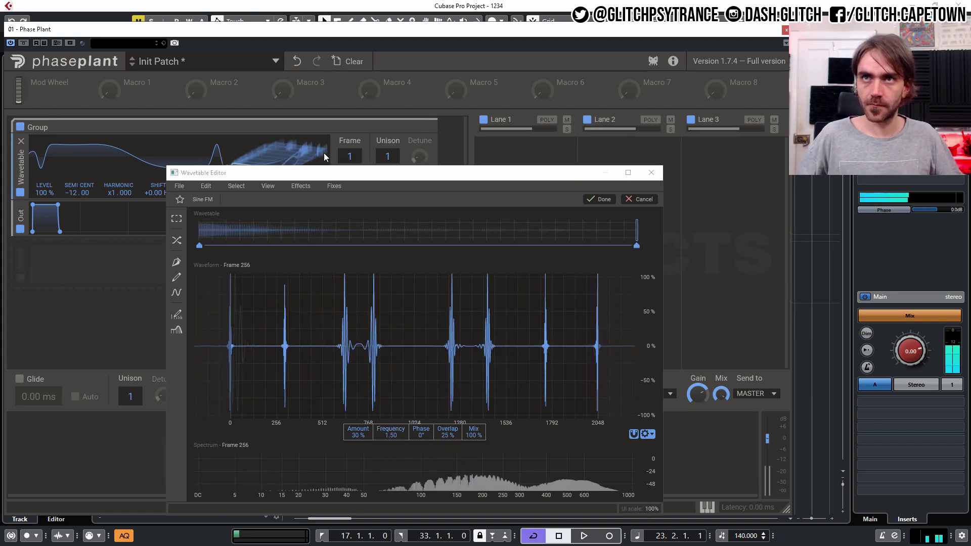
mouse_move(345, 156)
left_mouse_down()
mouse_move(356, 137)
mouse_move(356, 165)
left_mouse_up()
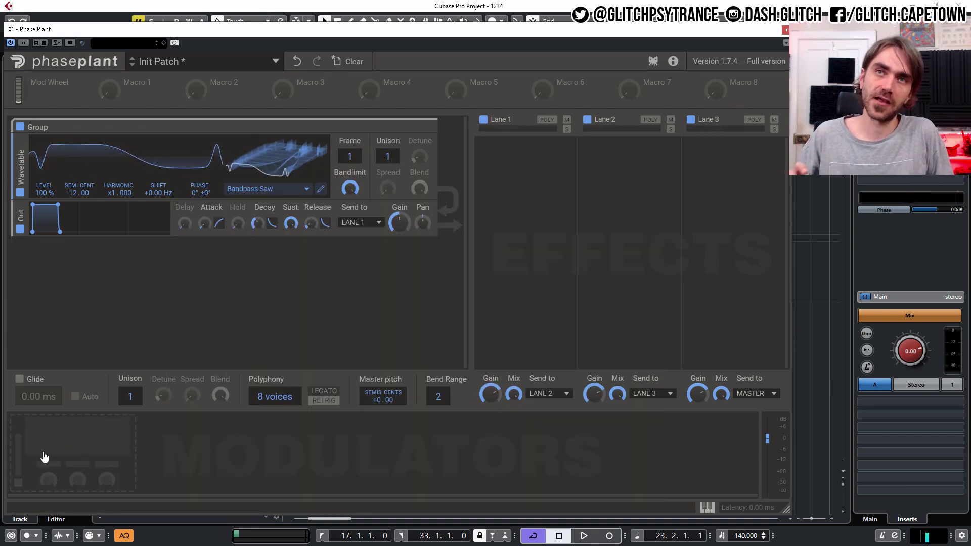
- Add a Random modulator to the patch
left_click(62, 449)
left_click(86, 462)
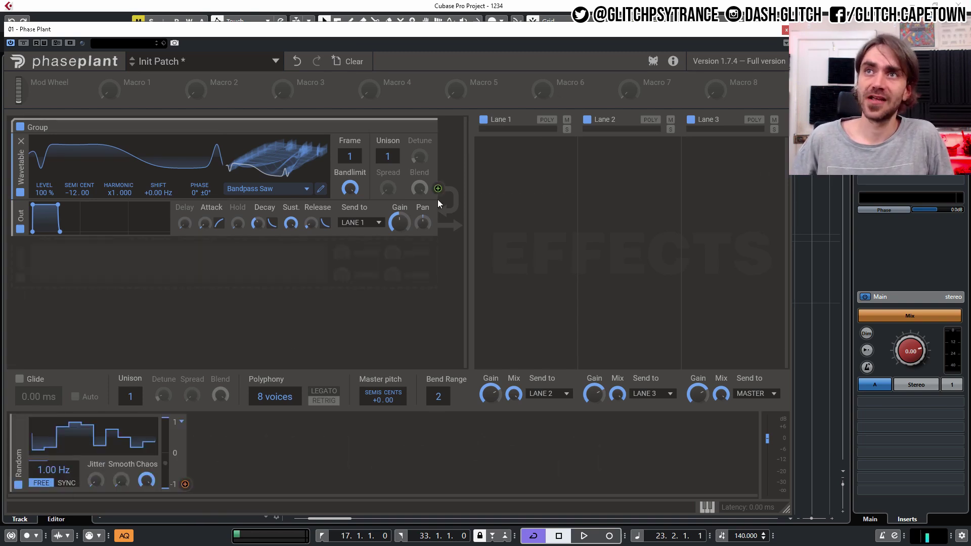
- Add a Trance Gate effect to Lane 1 and a Delay effect to Lane 2
left_click(482, 169)
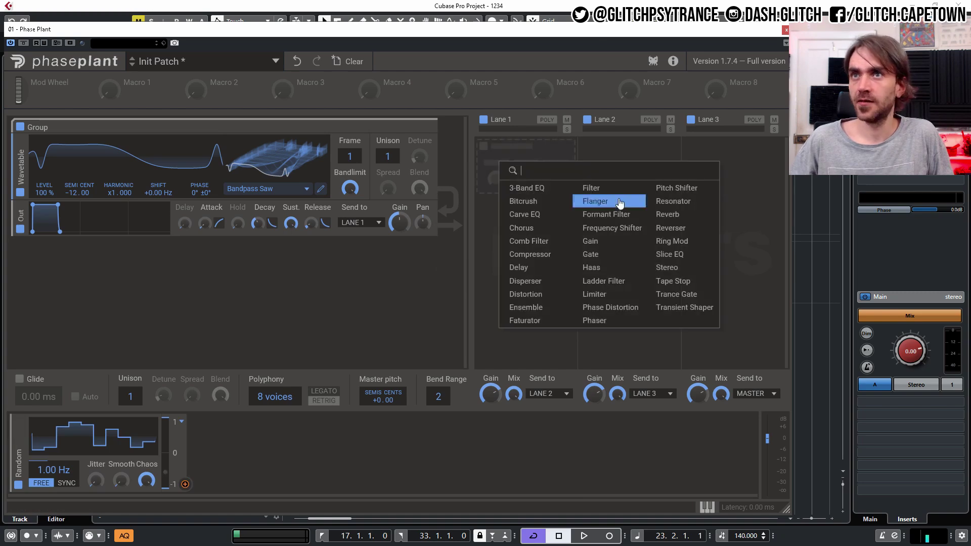
left_click(677, 294)
left_click(627, 171)
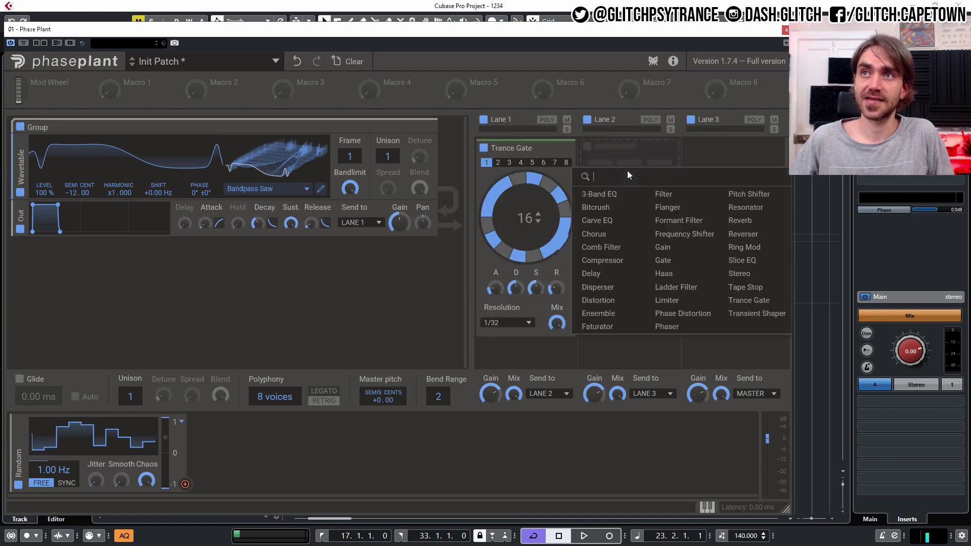
left_click(600, 278)
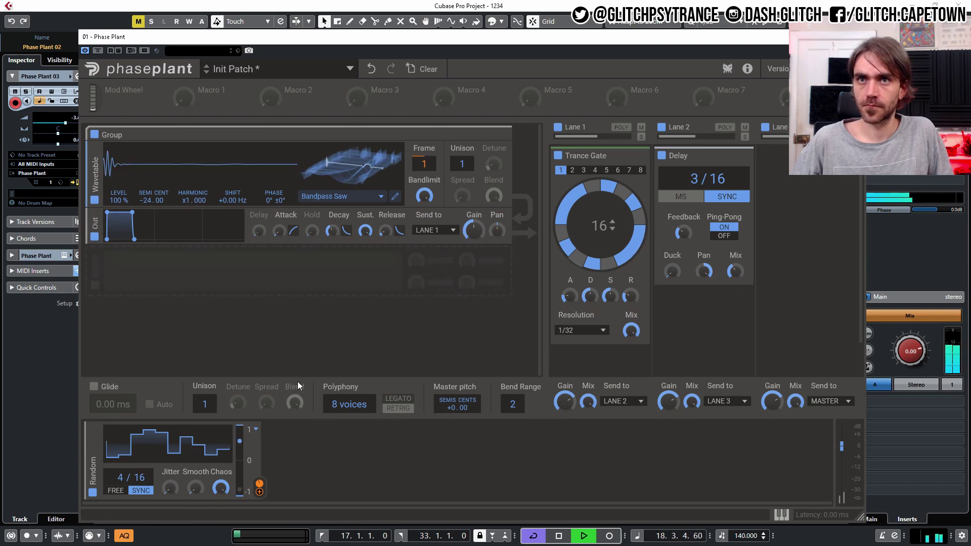
- Set the Random modulator to a synced 4/8 rate with more smoothing, try other start frames, and make its output unipolar
left_click_drag(195, 488, 137, 484)
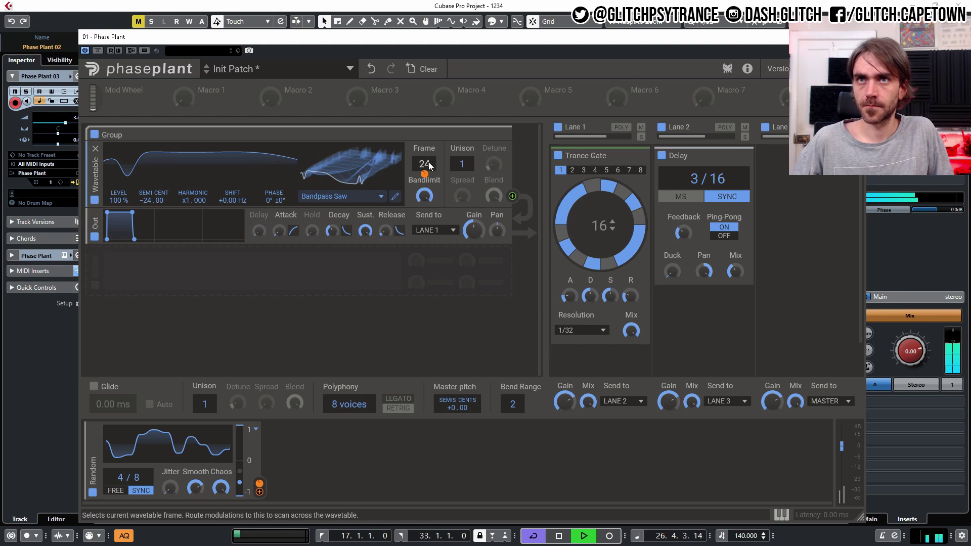
left_click_drag(424, 164, 424, 161)
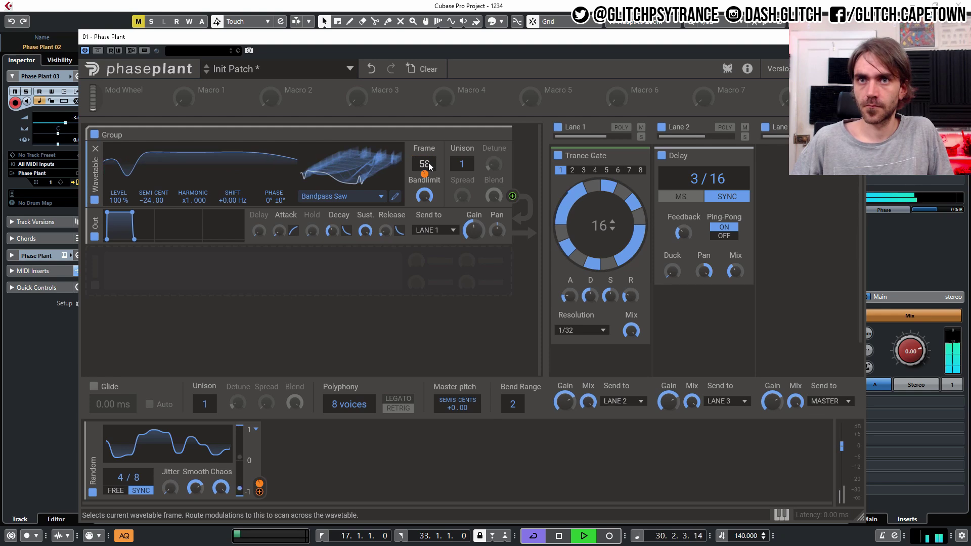
left_click(256, 430)
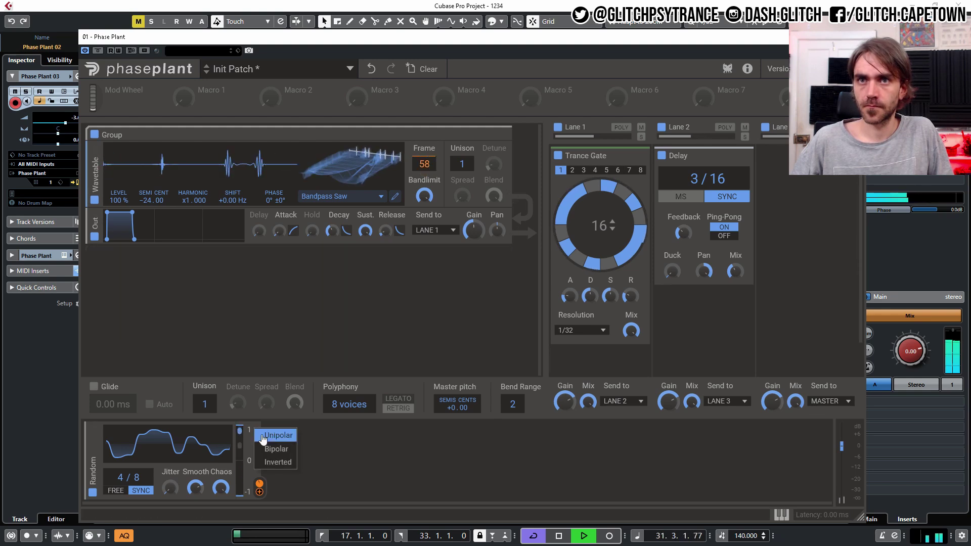
left_click(285, 438)
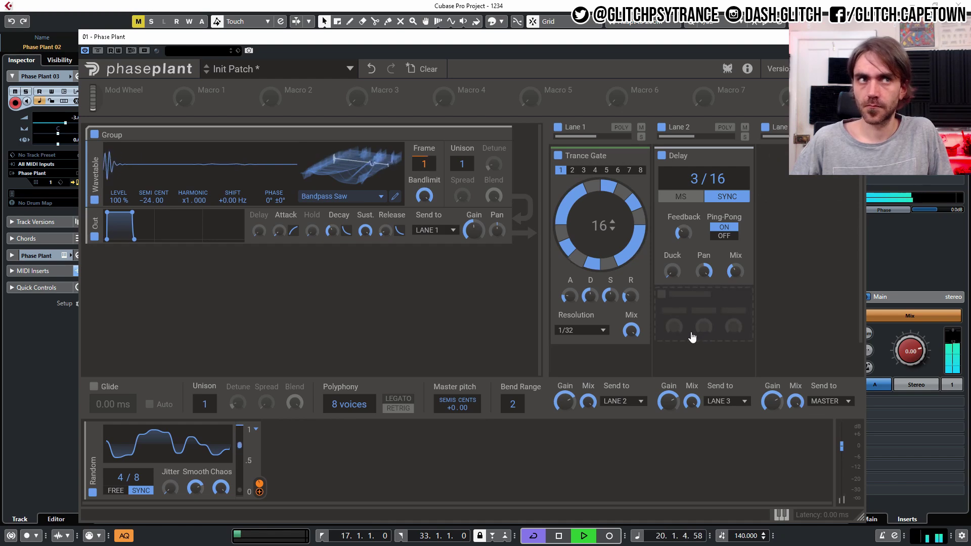
- Shorten the Trance Gate pattern to 12 steps at 1/16 resolution while auditioning the sound
left_click_drag(425, 39, 353, 26)
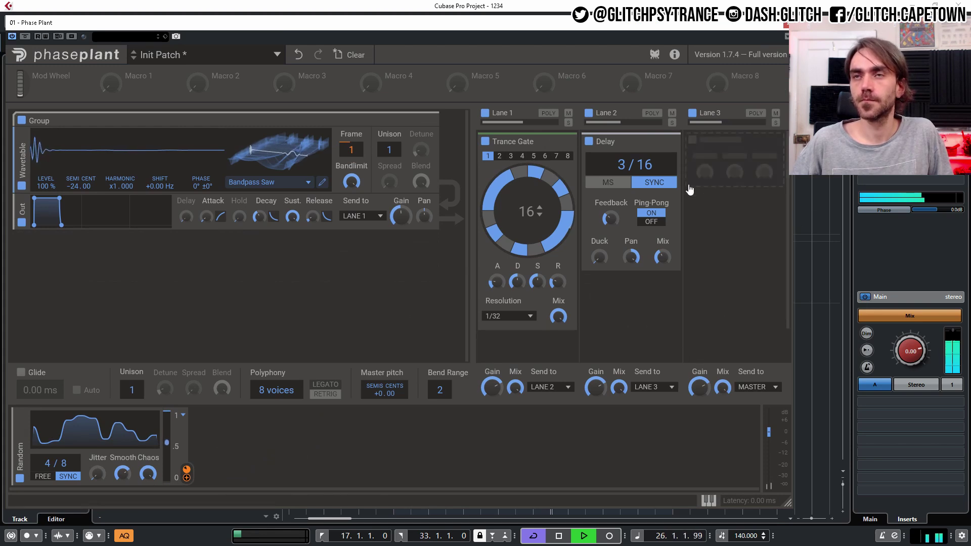
left_click(540, 214)
left_click(539, 214)
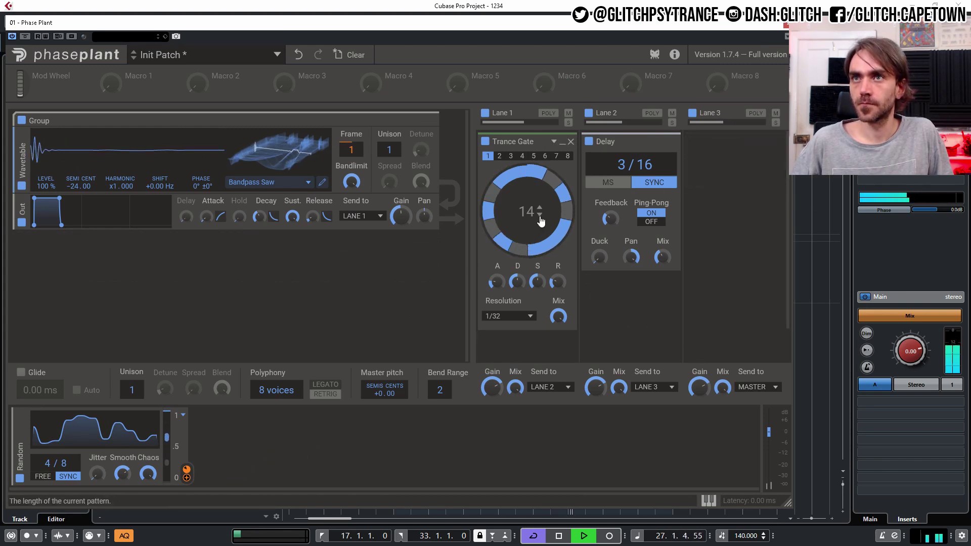
left_click(540, 215)
left_click(540, 215)
key("space")
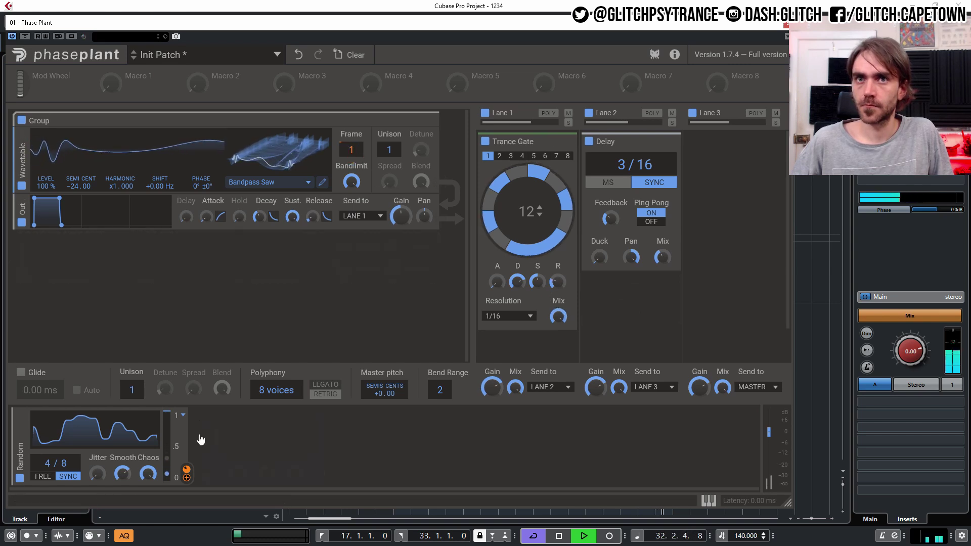
mouse_move(188, 468)
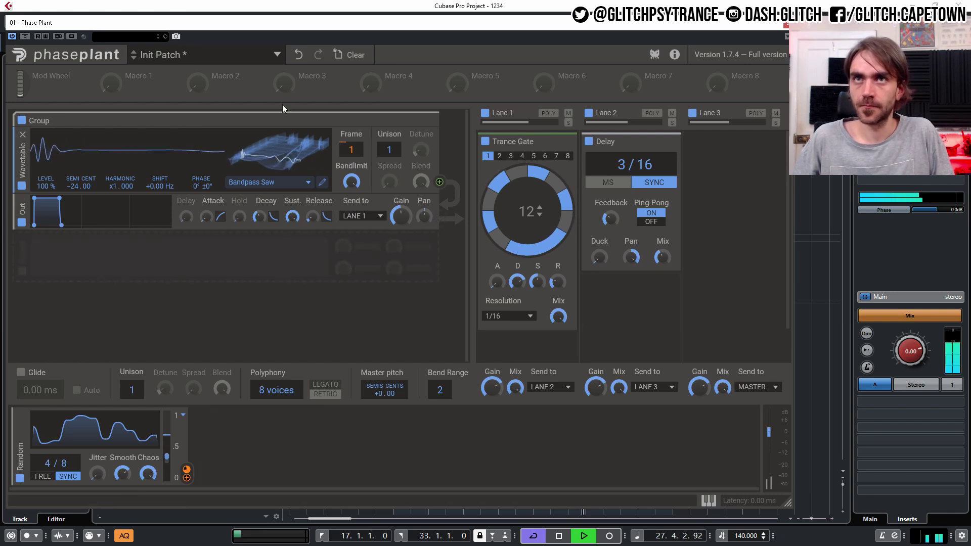
- Save the patch as a new preset named "BPF Wavetable 3" in User Presets and close the preset browser
left_click(182, 56)
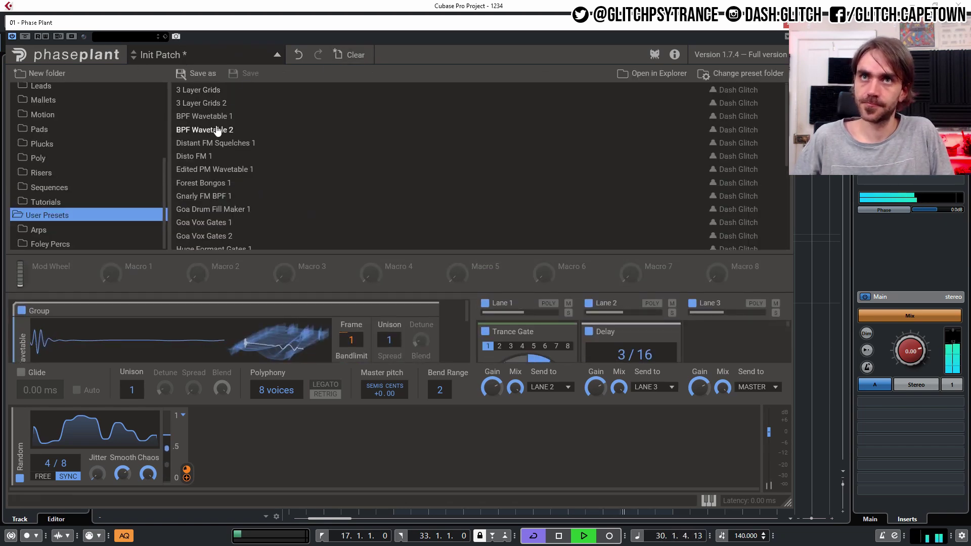
left_click(200, 73)
triple_click(385, 233)
type("BPF Wavetable 23")
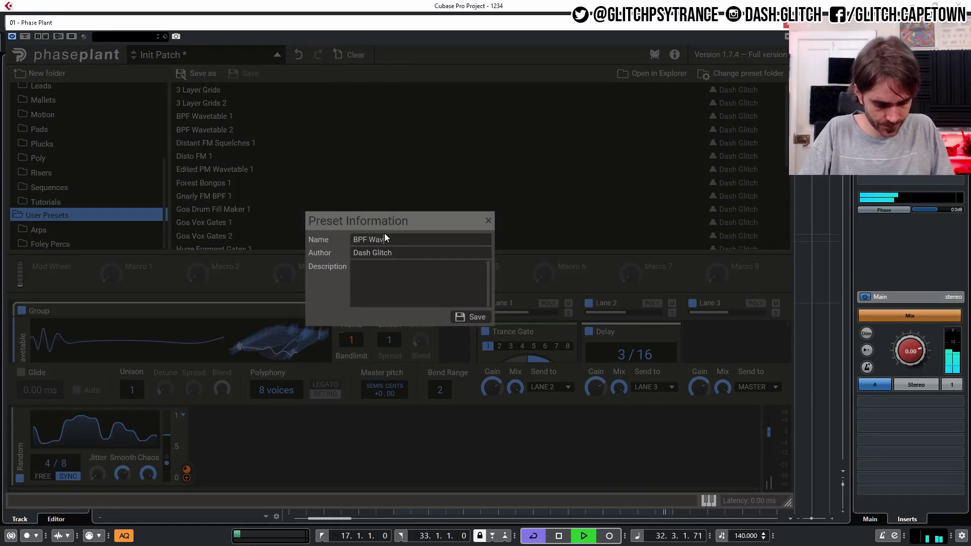
key("BackSpace")
key("BackSpace")
type("3")
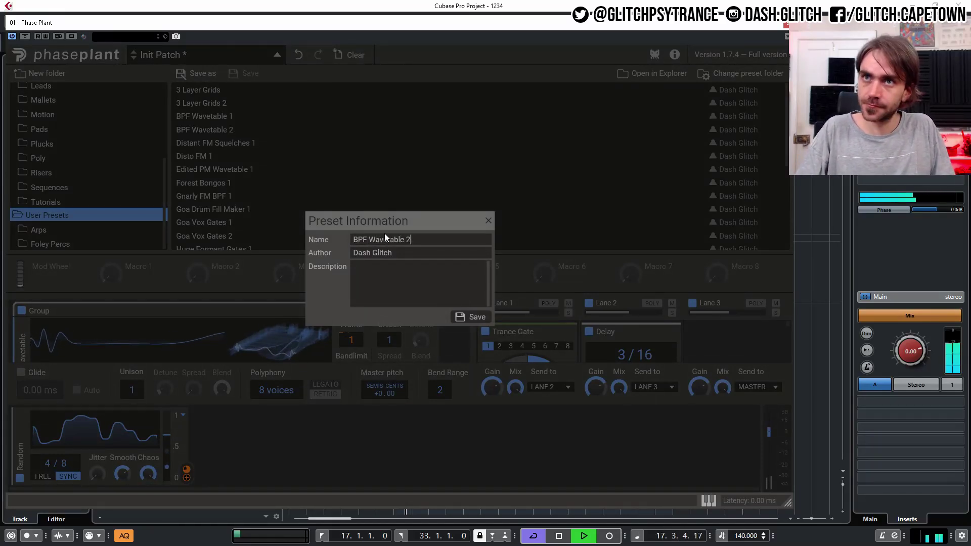
key("Return")
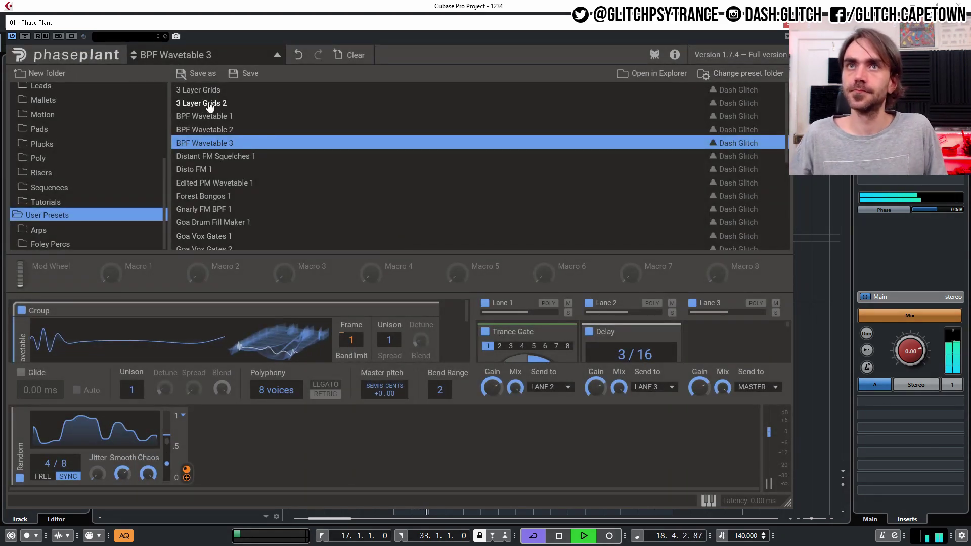
left_click(276, 55)
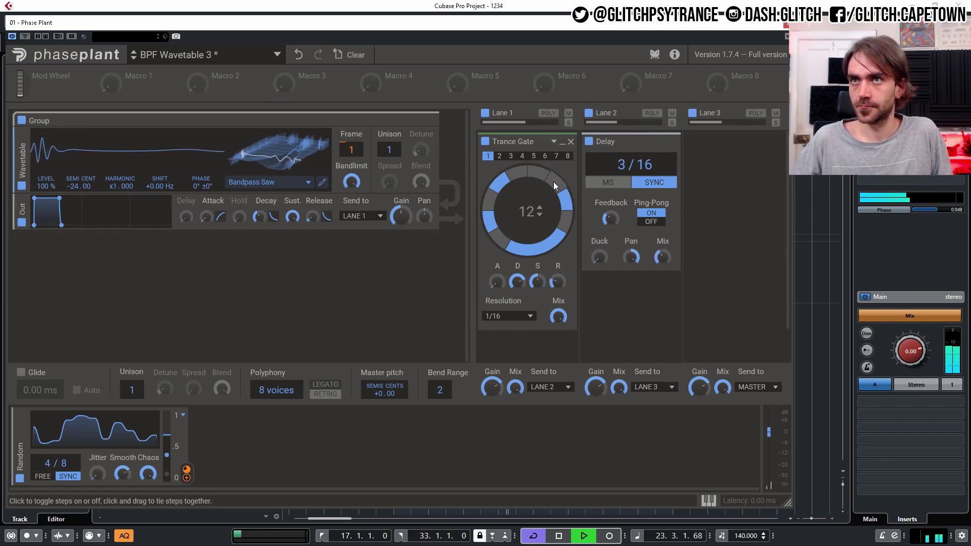
- Collapse the Trance Gate module and overwrite the BPF Wavetable 3 preset with the edited patch
left_click(560, 147)
left_click(276, 55)
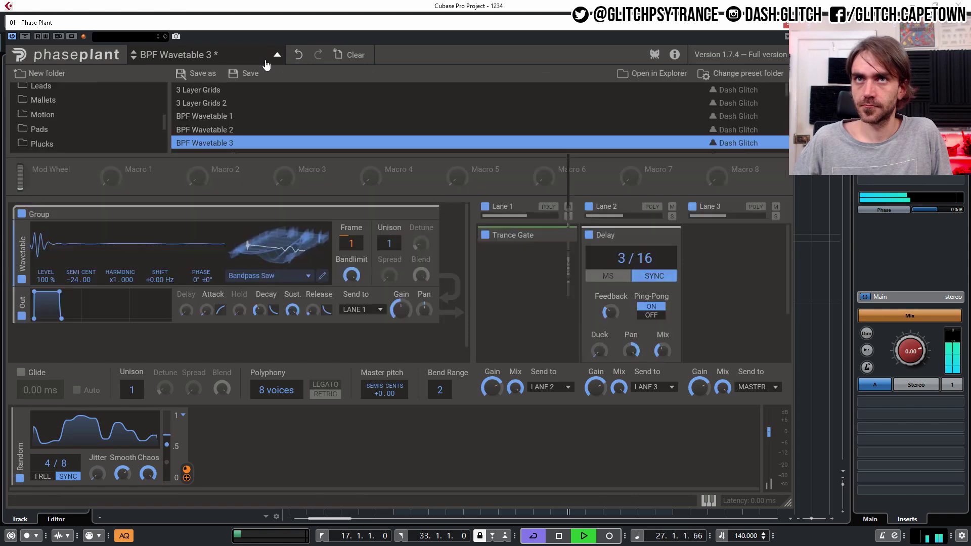
left_click(233, 75)
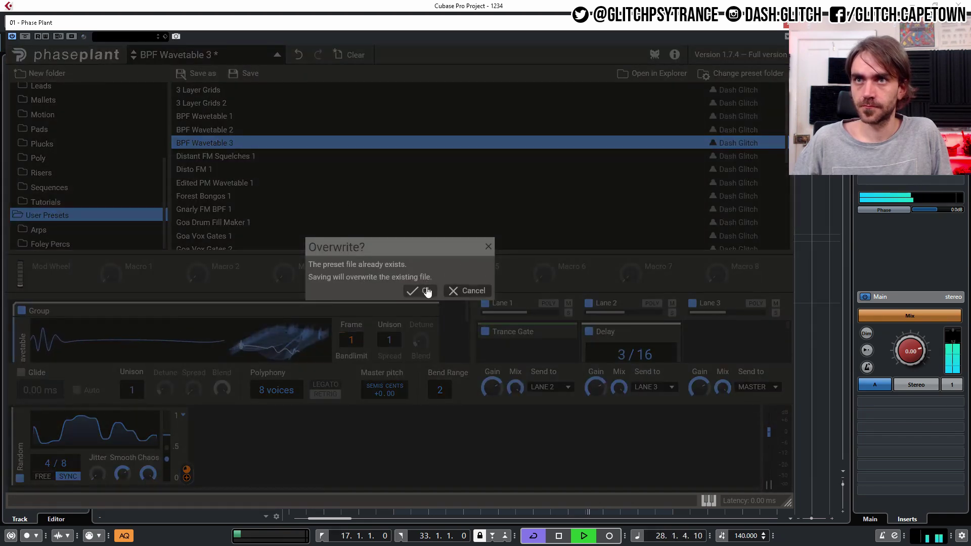
left_click(427, 292)
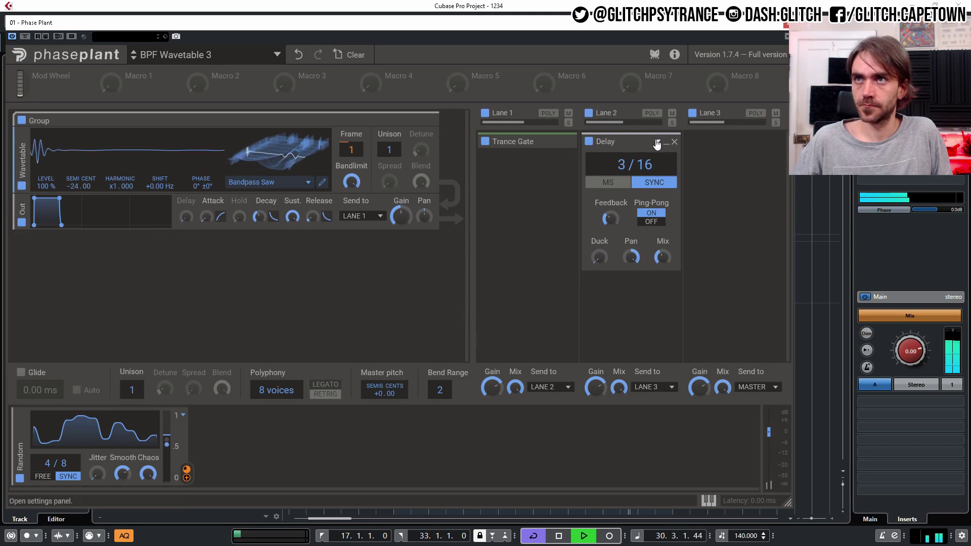
- Collapse the Delay module in Lane 2, dismiss the list of generators to add, and stop playback
left_click(657, 143)
left_click(657, 143)
left_click(666, 142)
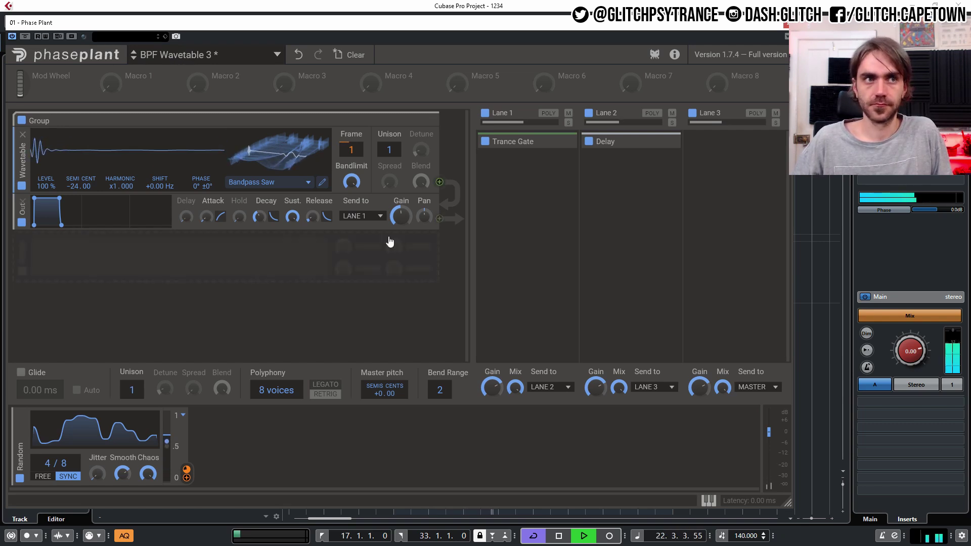
left_click(392, 256)
left_click(250, 330)
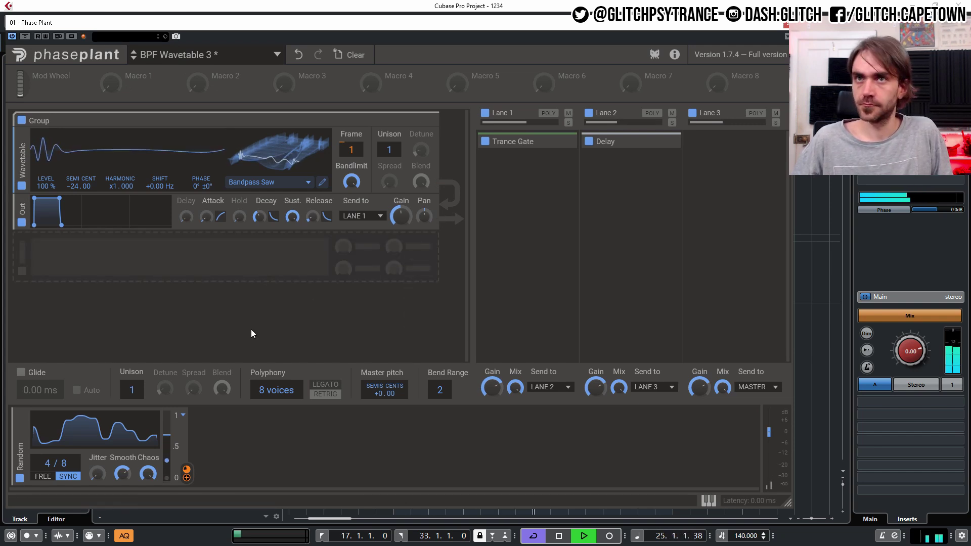
key("space")
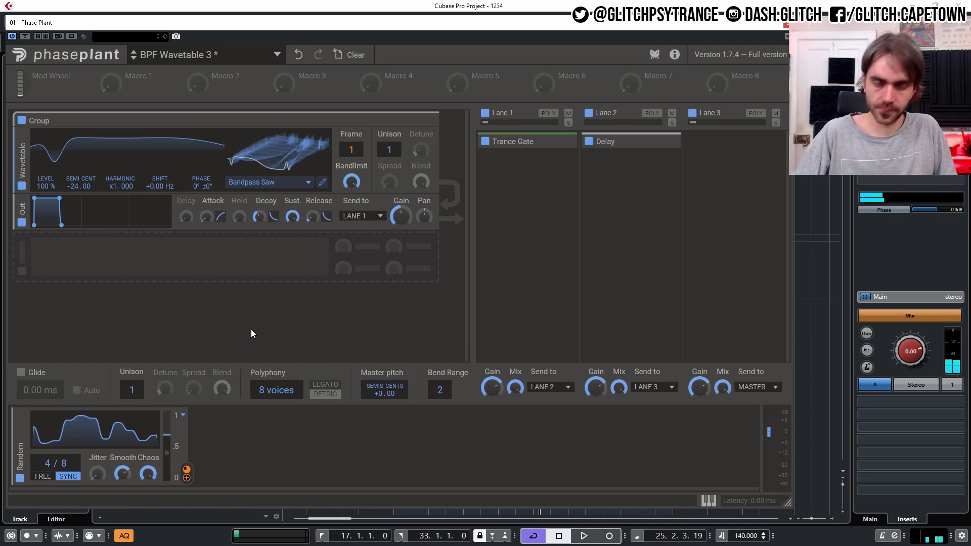